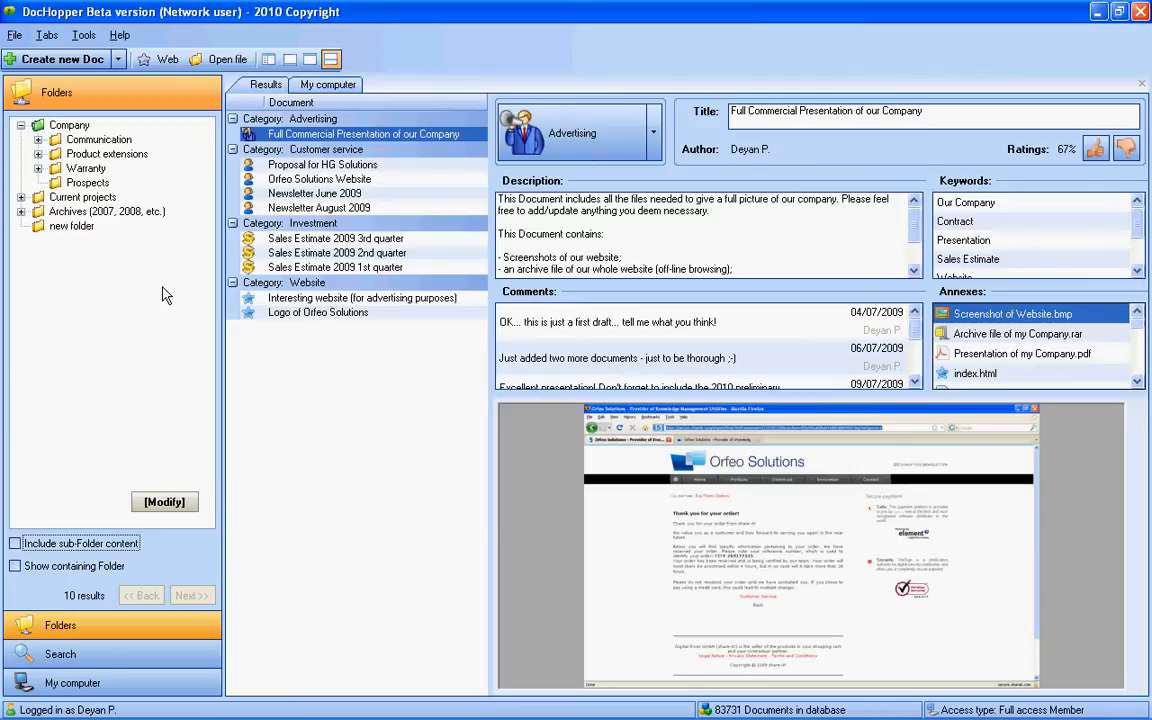
click(15, 36)
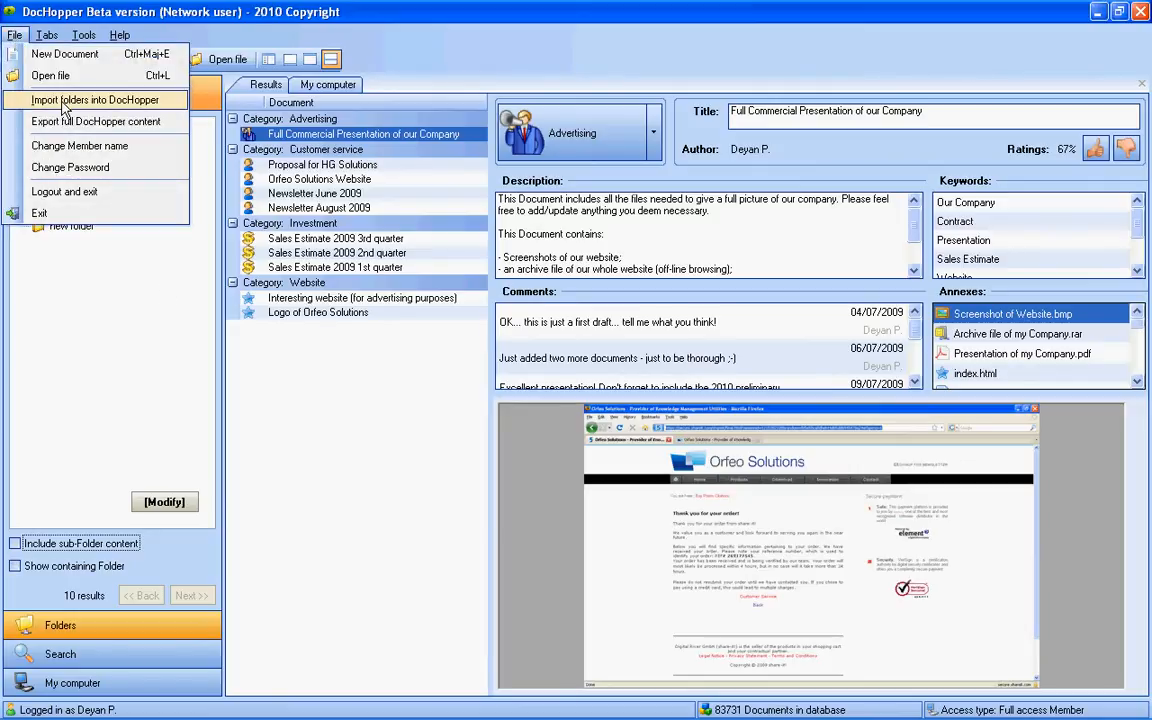
click(85, 8)
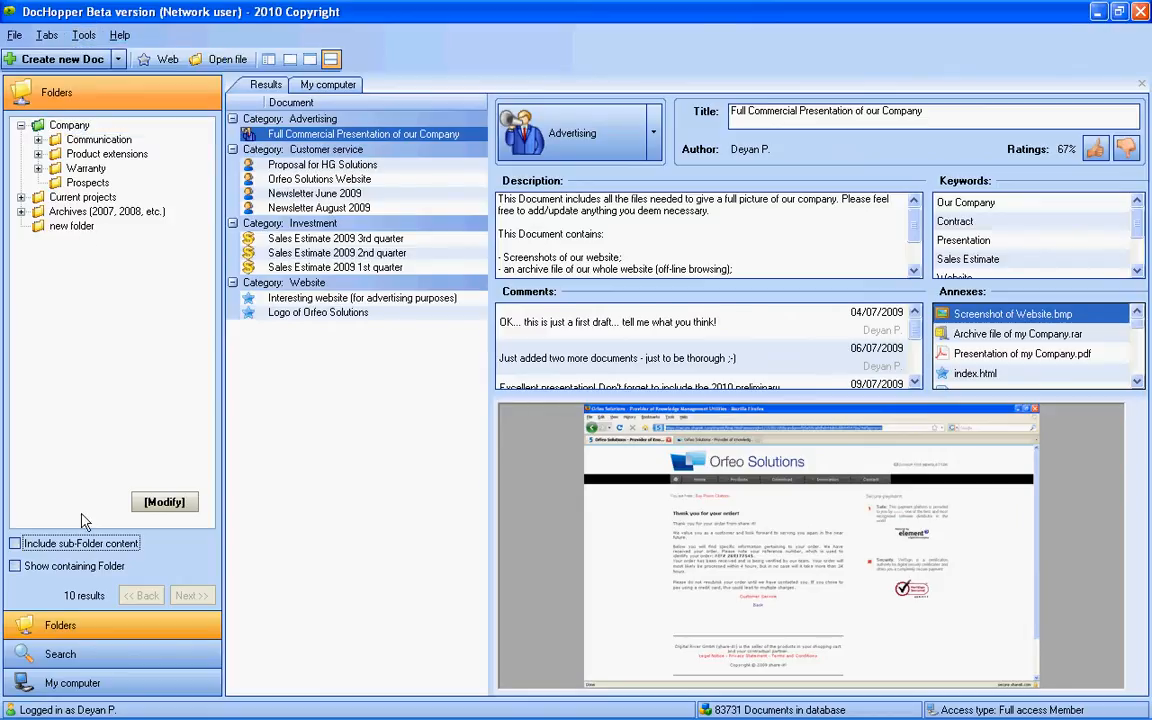
Browse the local computer's C: drive and select the "folder hierarchy" folder
click(83, 684)
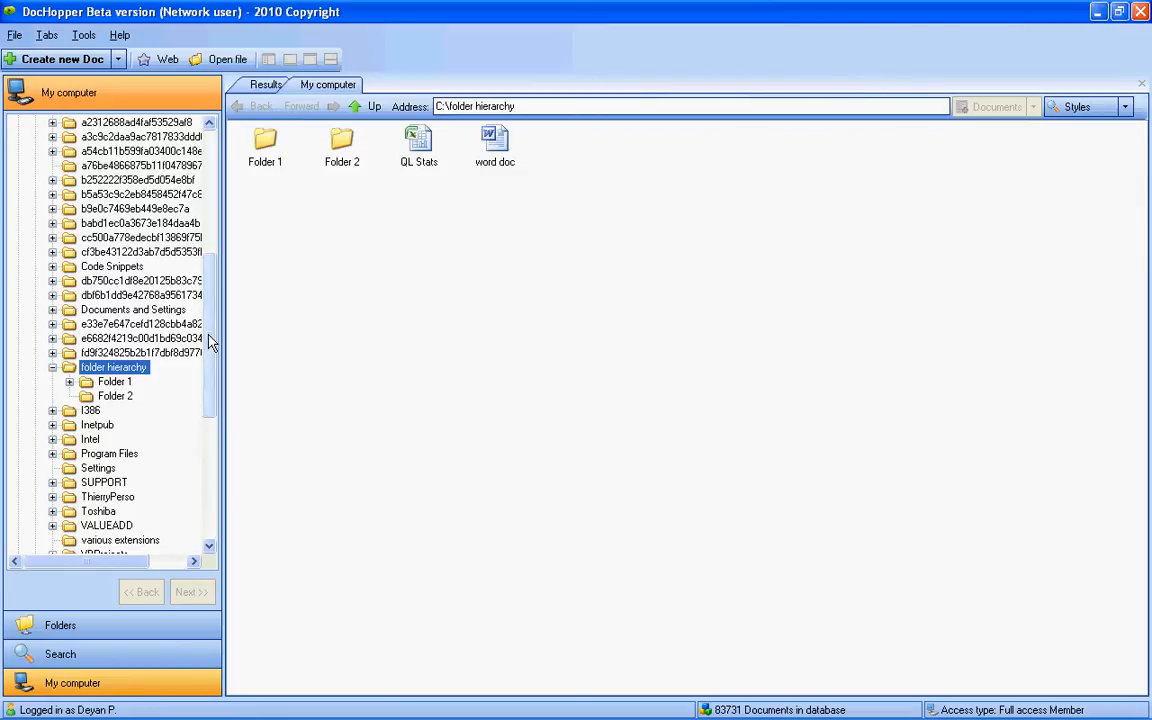
drag(211, 343, 211, 356)
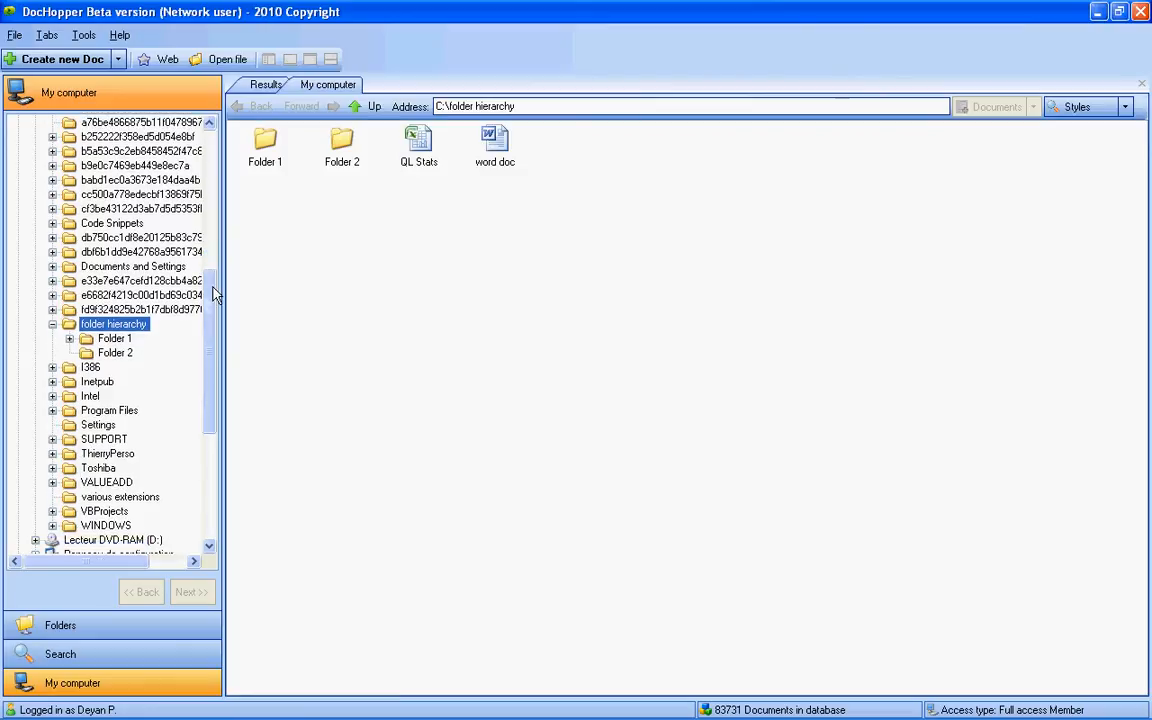
drag(213, 292, 212, 171)
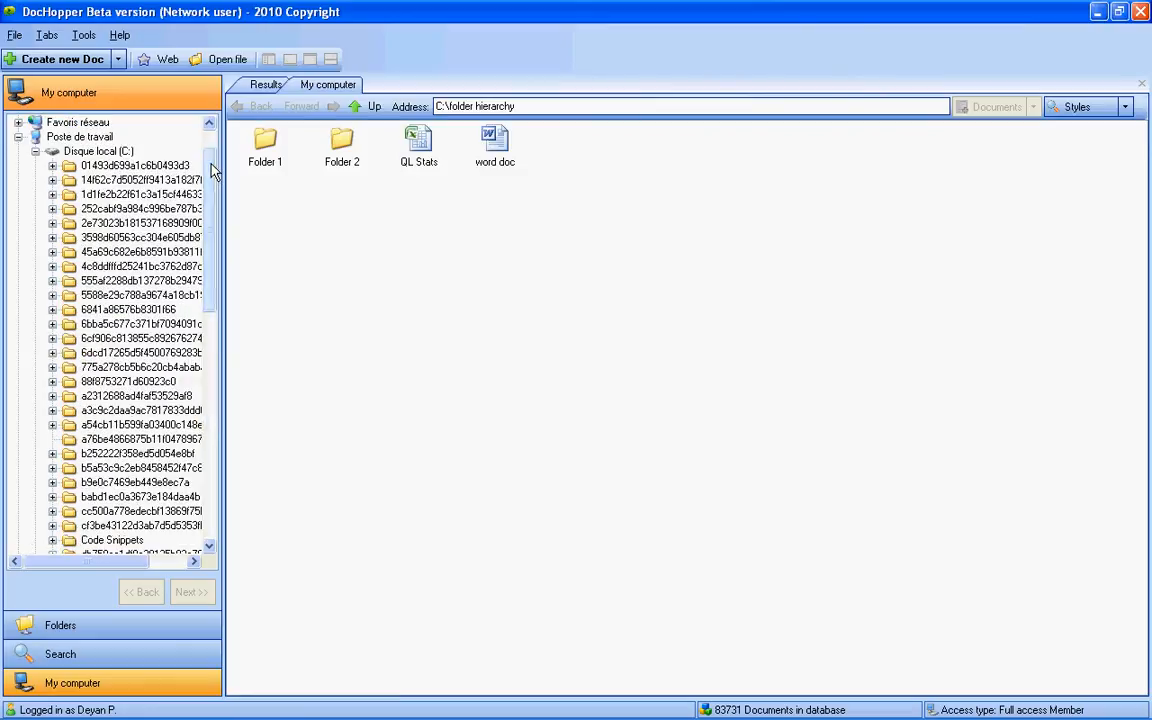
click(113, 152)
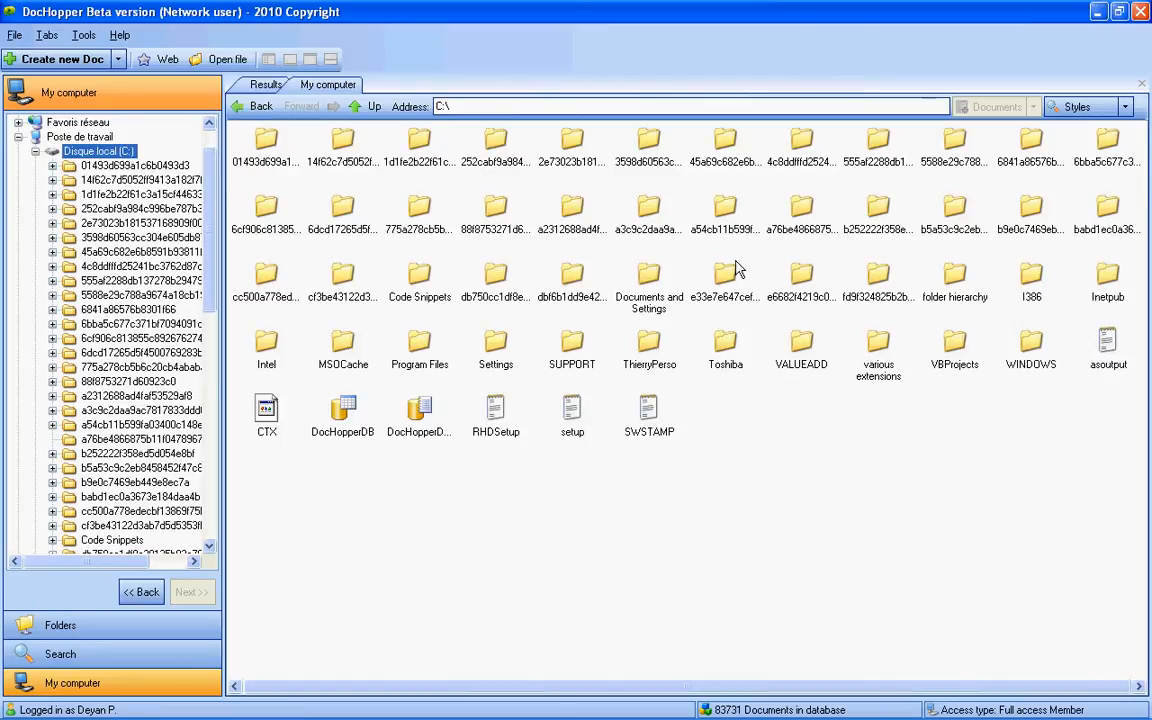
click(955, 278)
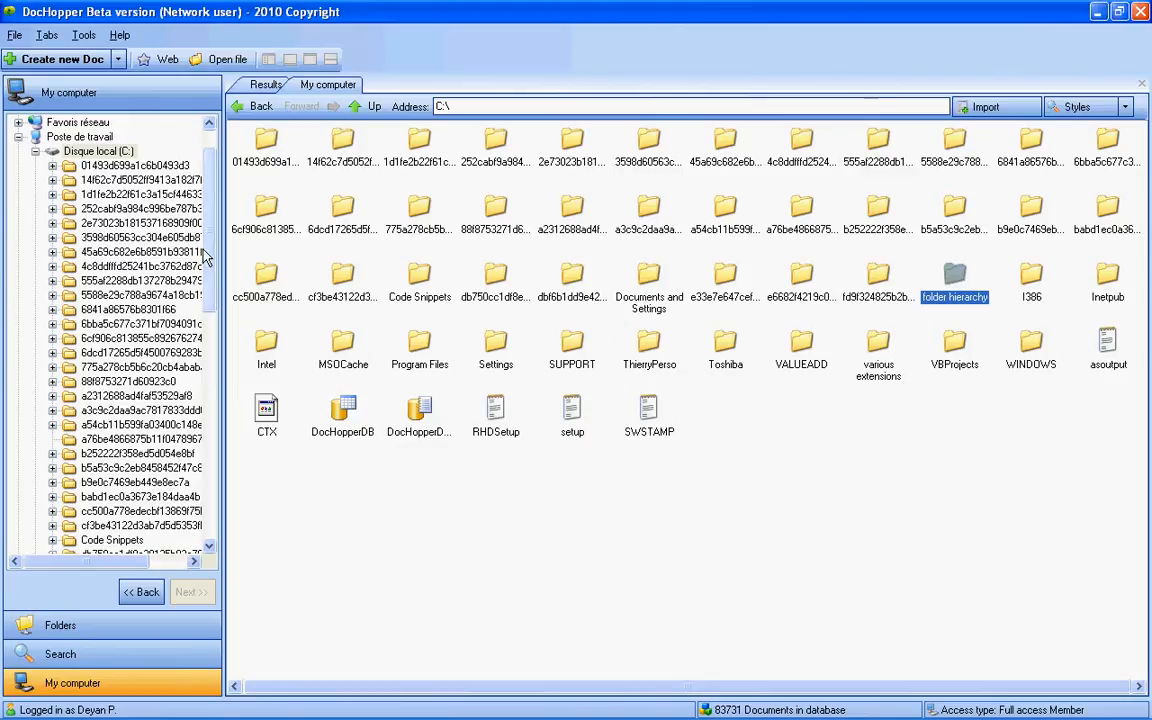
Open Folder 1 inside "folder hierarchy" on the C: drive and expand its subfolders
drag(206, 257, 214, 339)
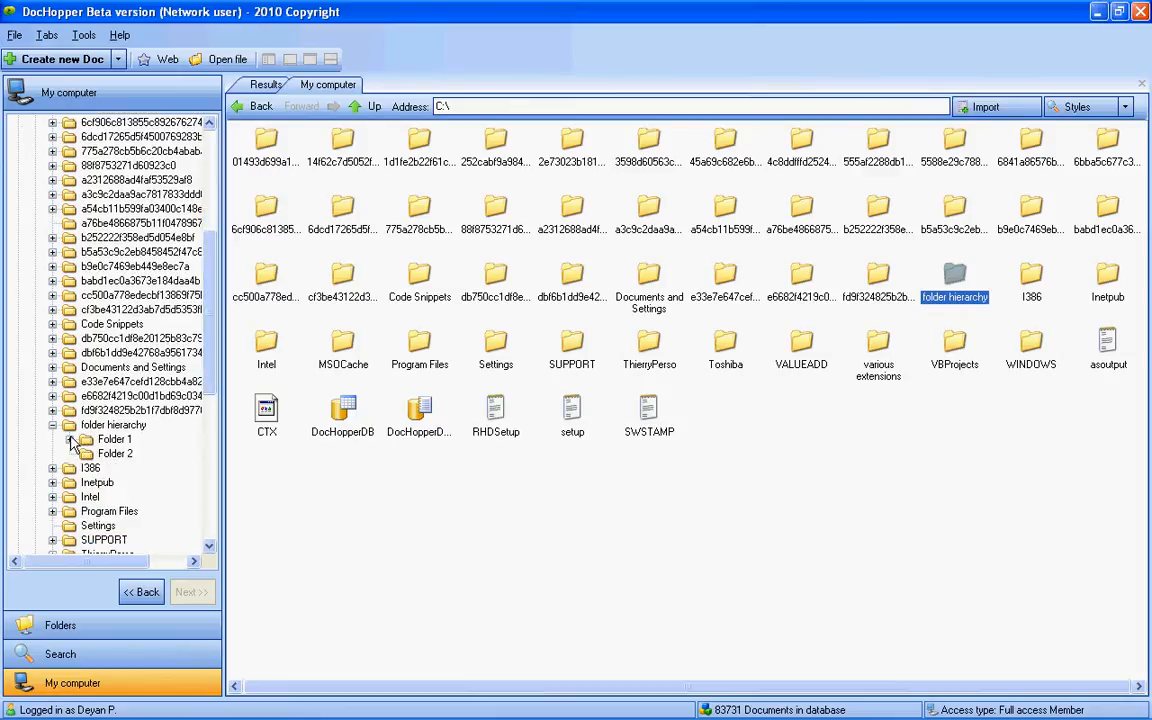
click(70, 440)
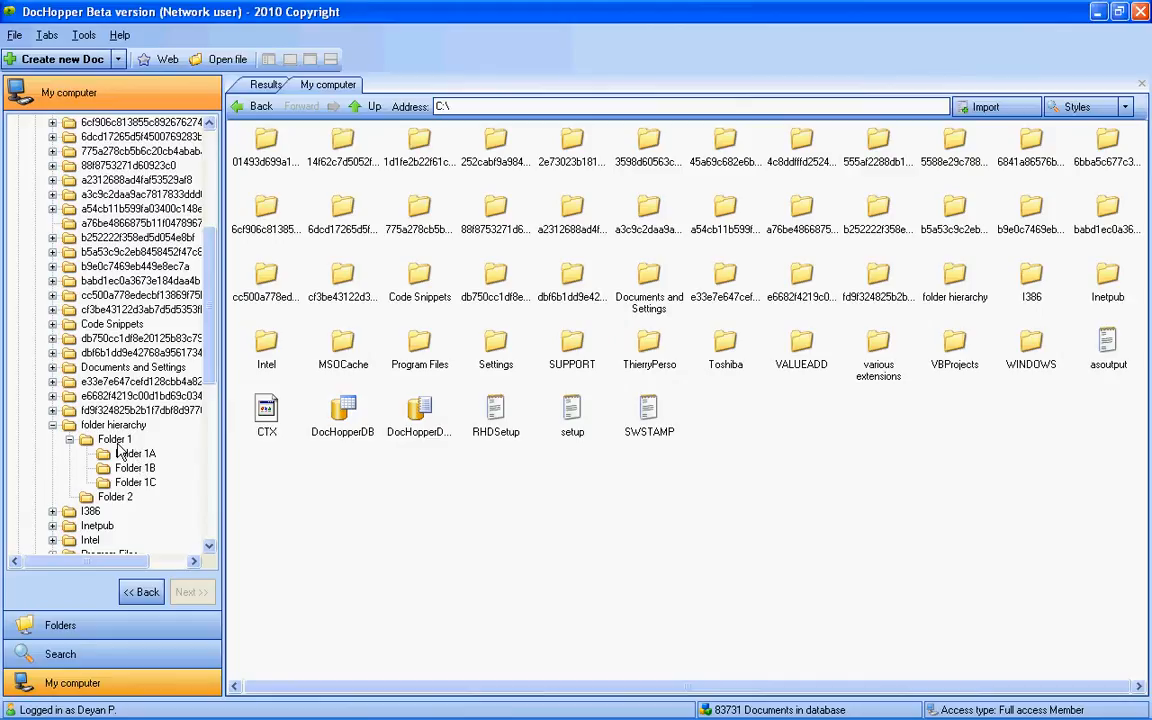
double_click(114, 440)
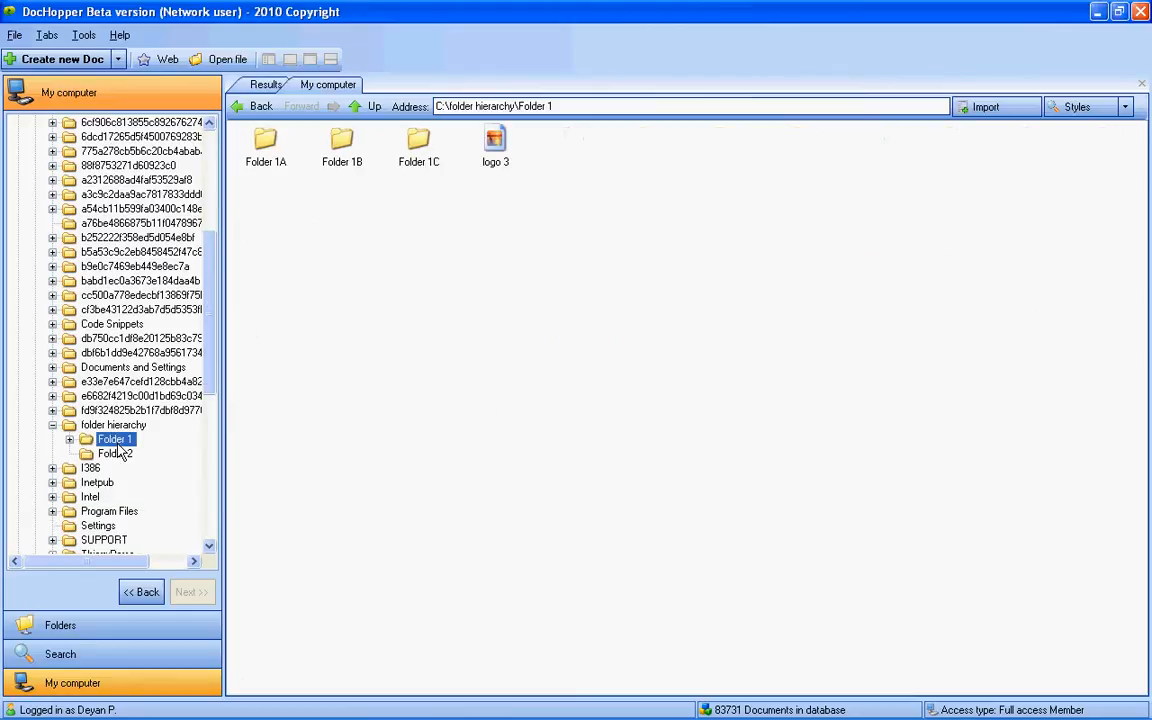
click(70, 441)
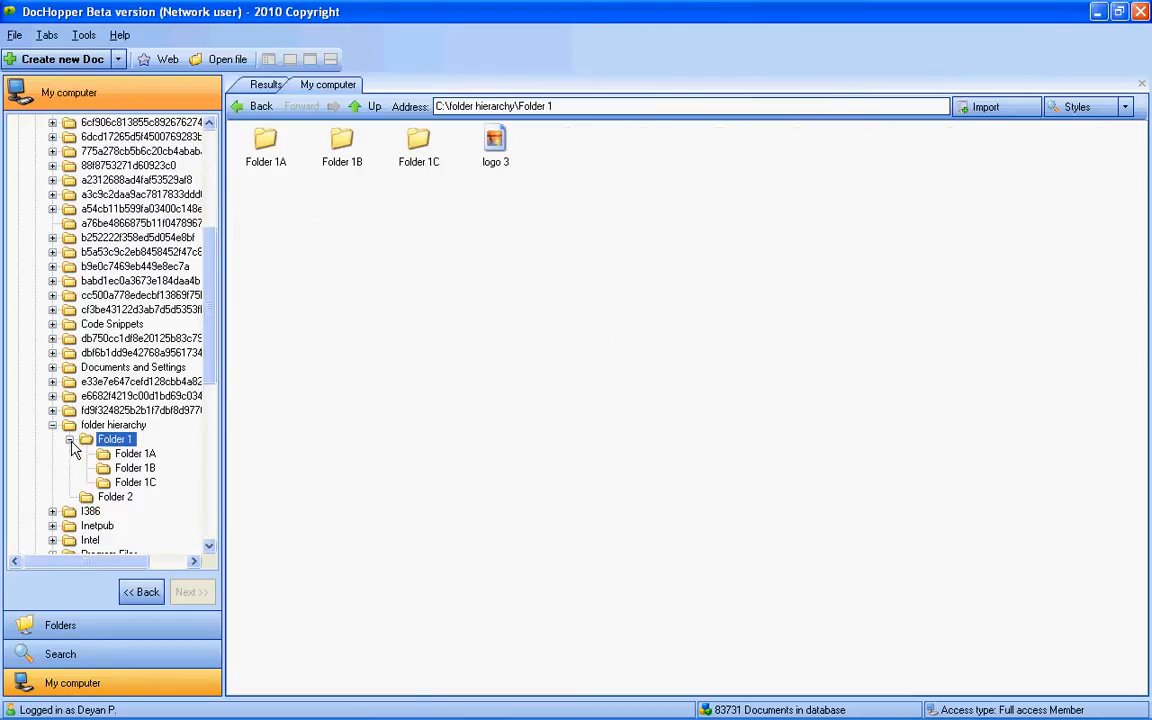
Examine the files in Folder 1A, Folder 1B and Folder 1C, returning to Folder 1
click(134, 454)
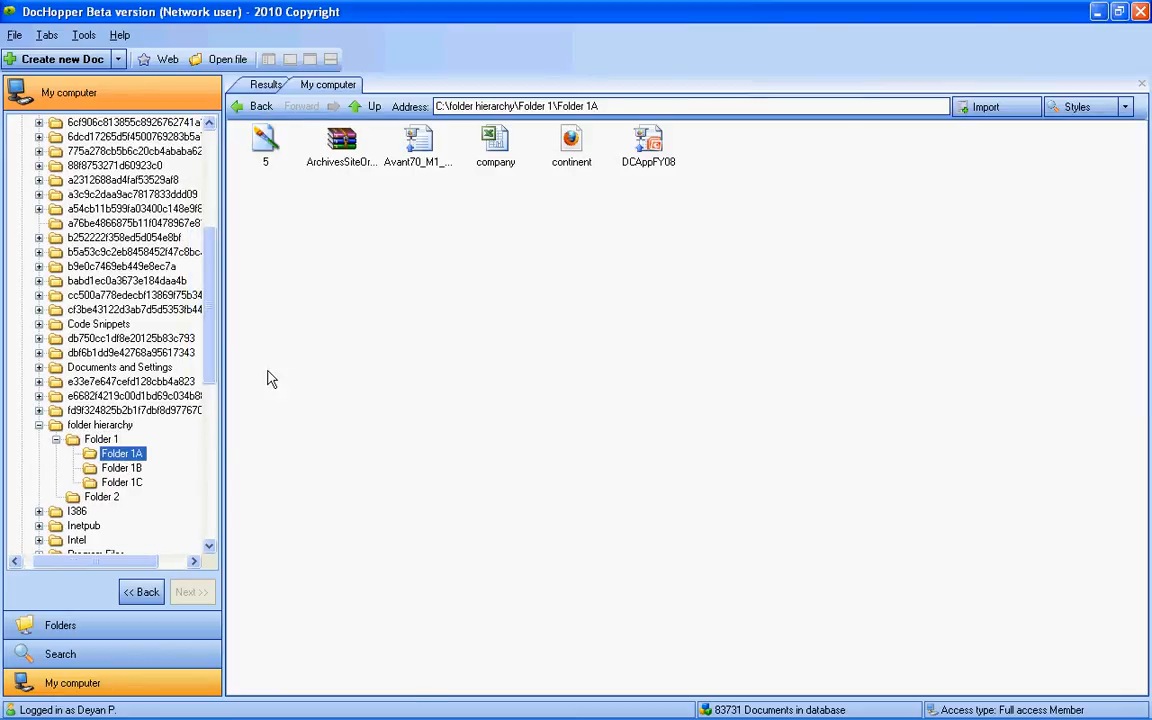
click(372, 107)
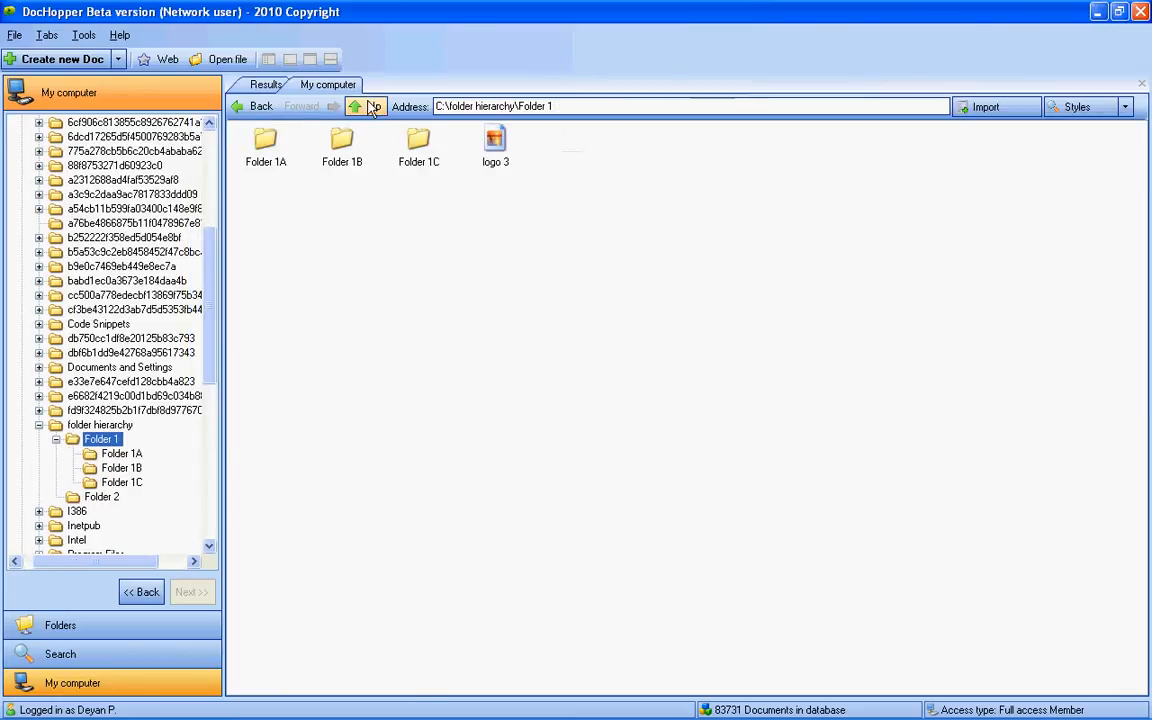
double_click(363, 147)
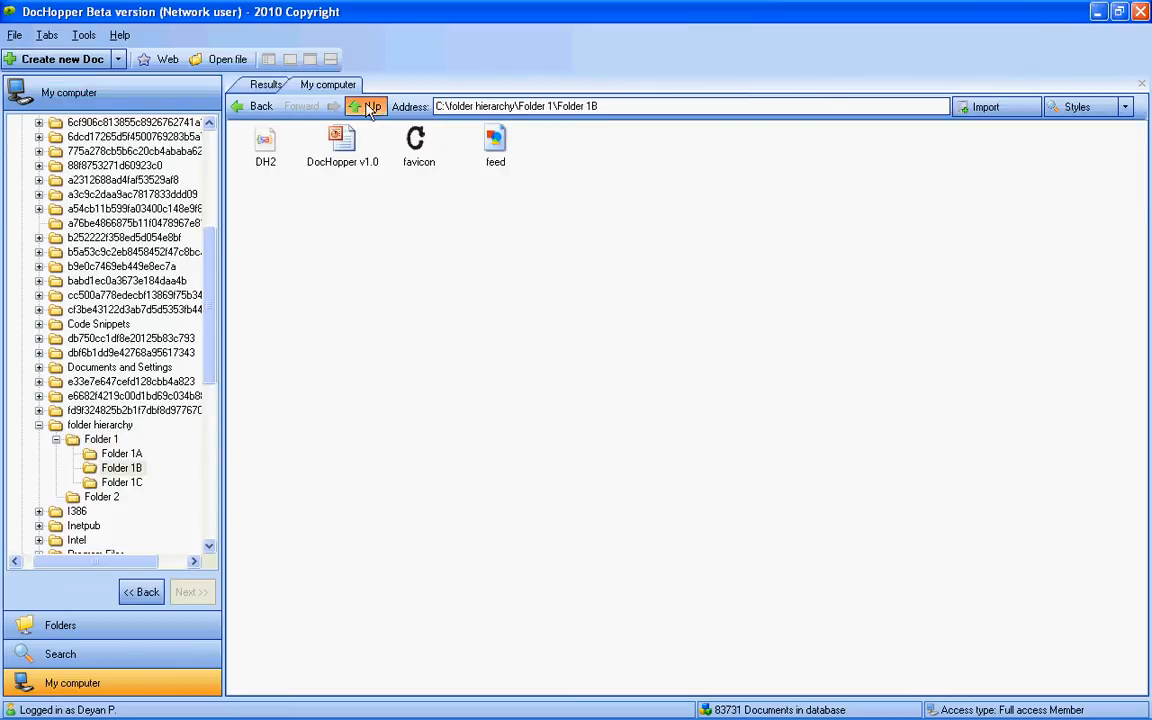
click(372, 107)
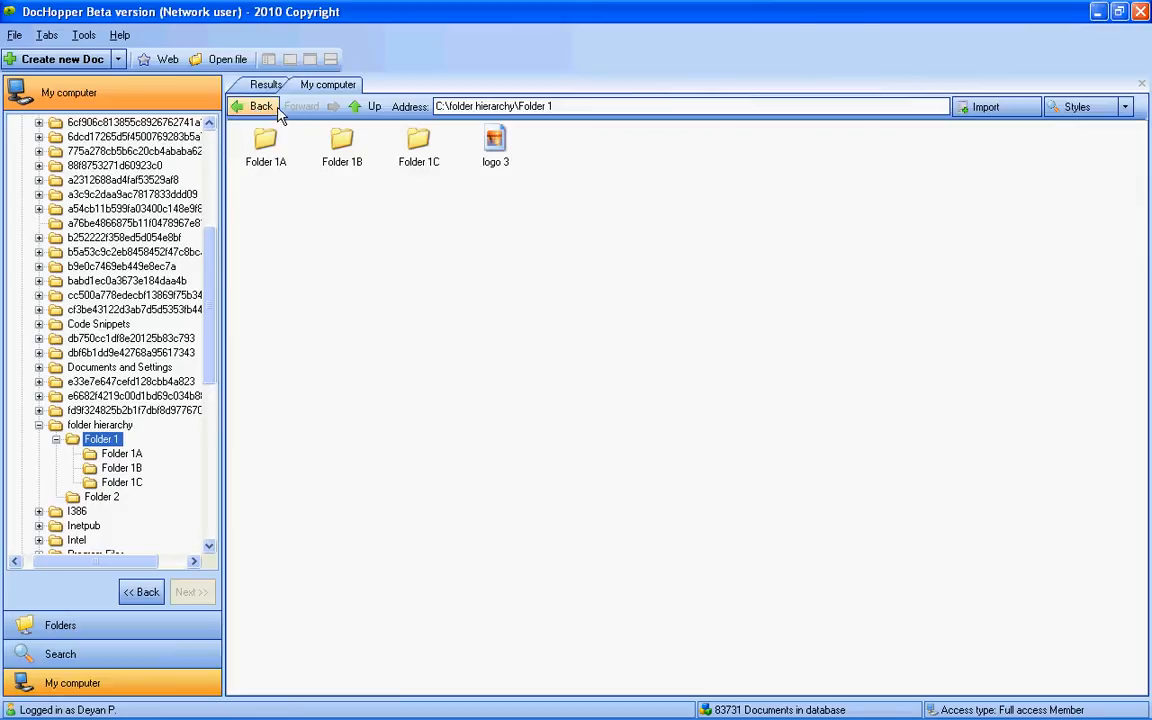
double_click(418, 142)
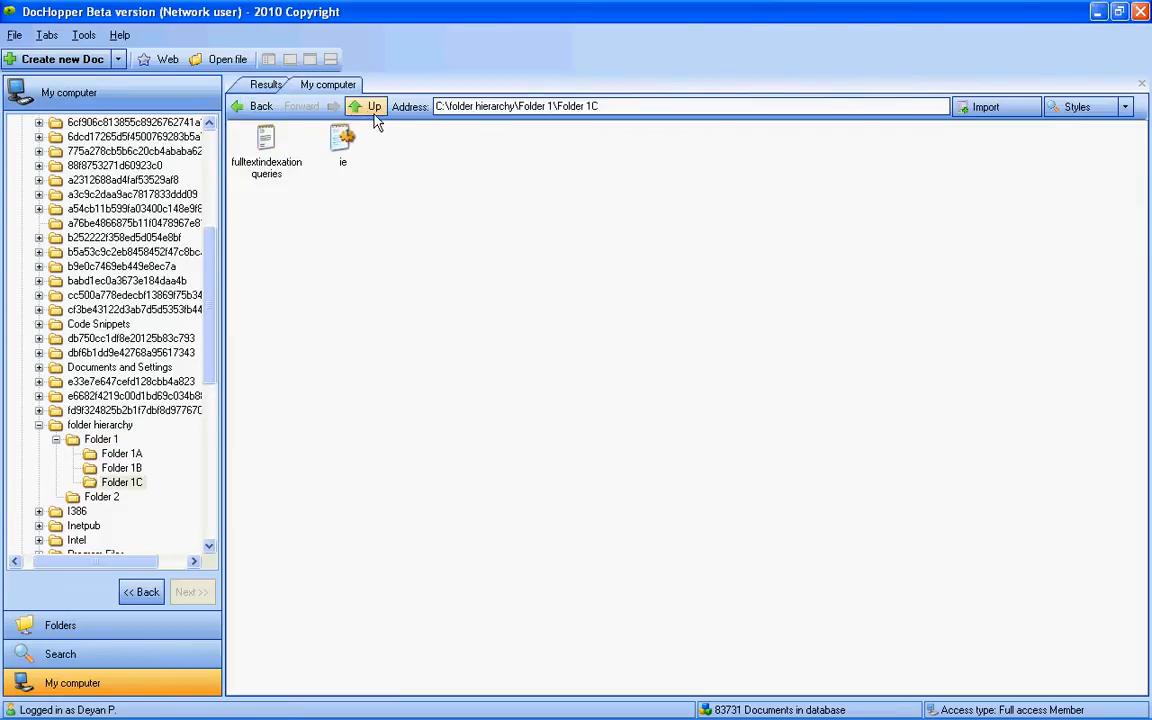
click(372, 110)
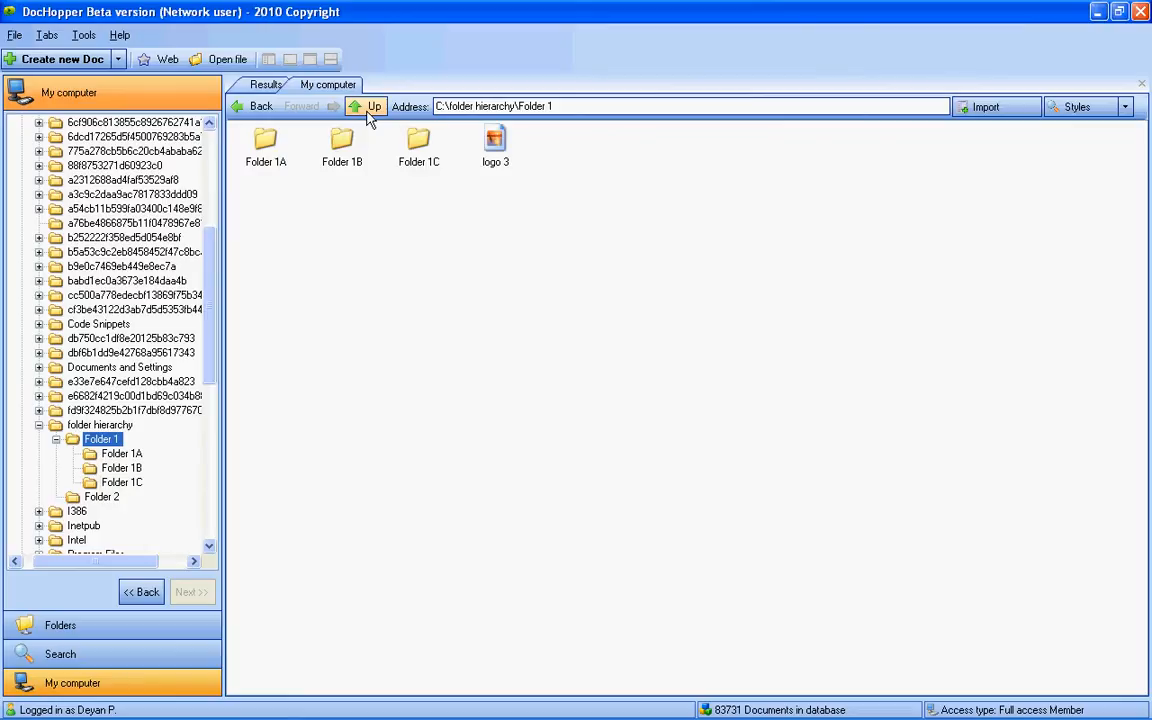
Go back up to the C: drive root and start importing the "folder hierarchy" folder with its content
click(371, 112)
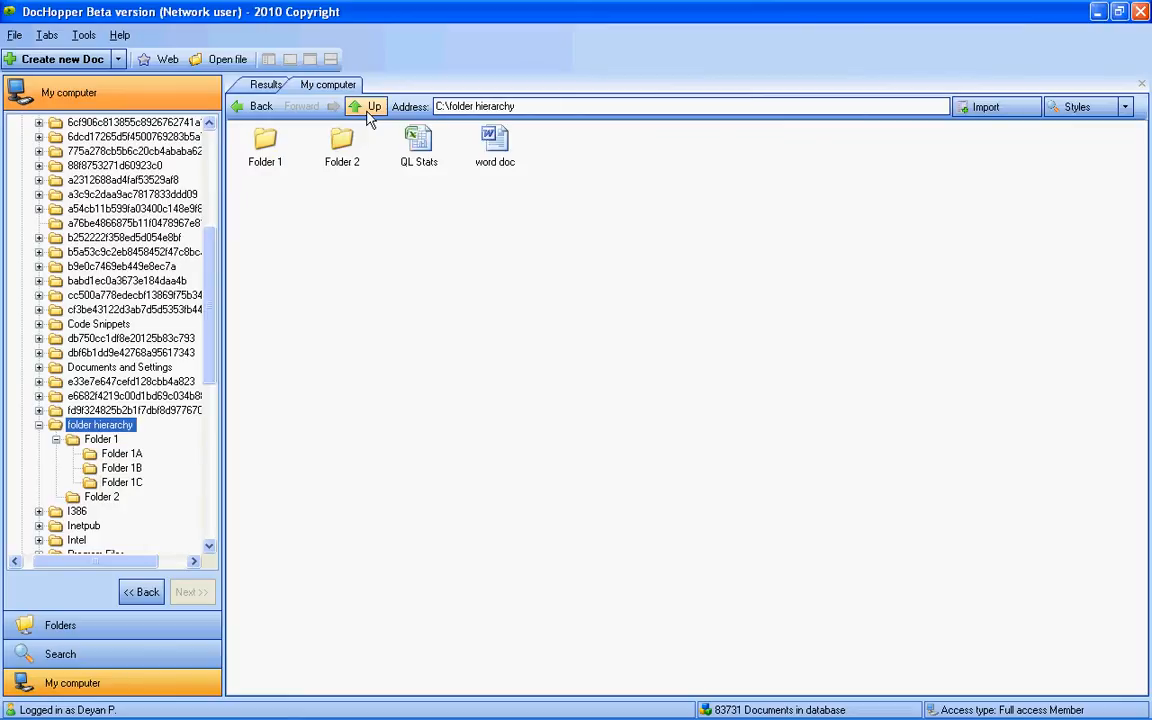
click(370, 112)
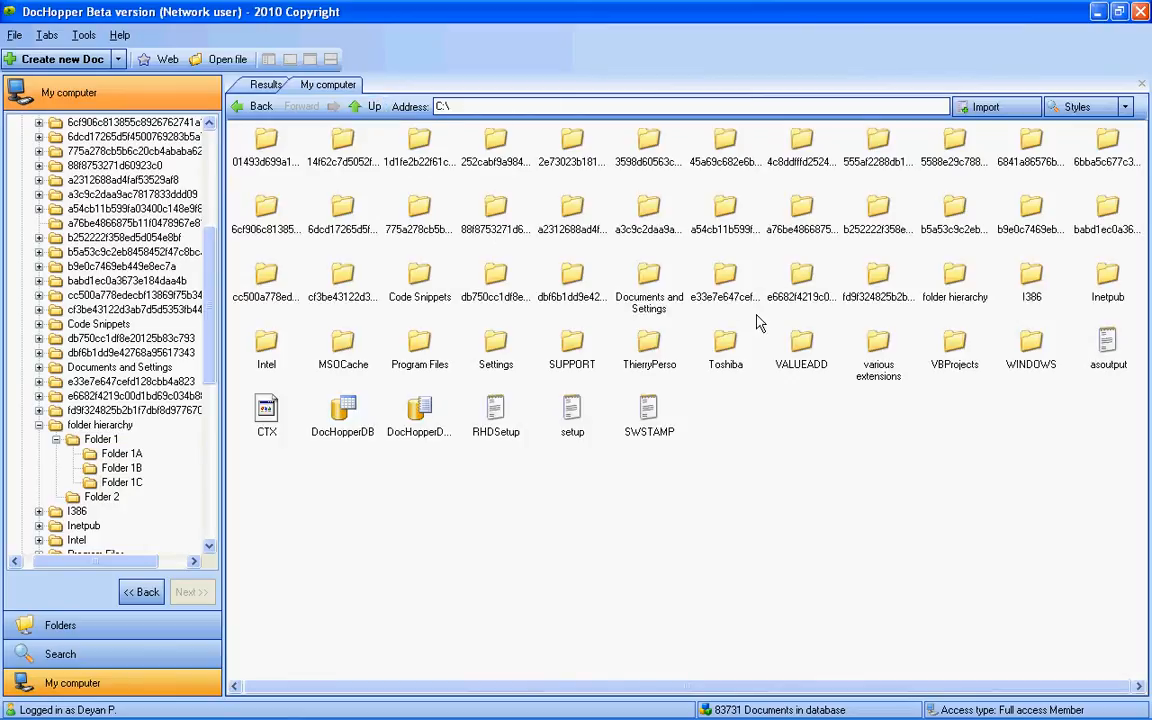
click(955, 290)
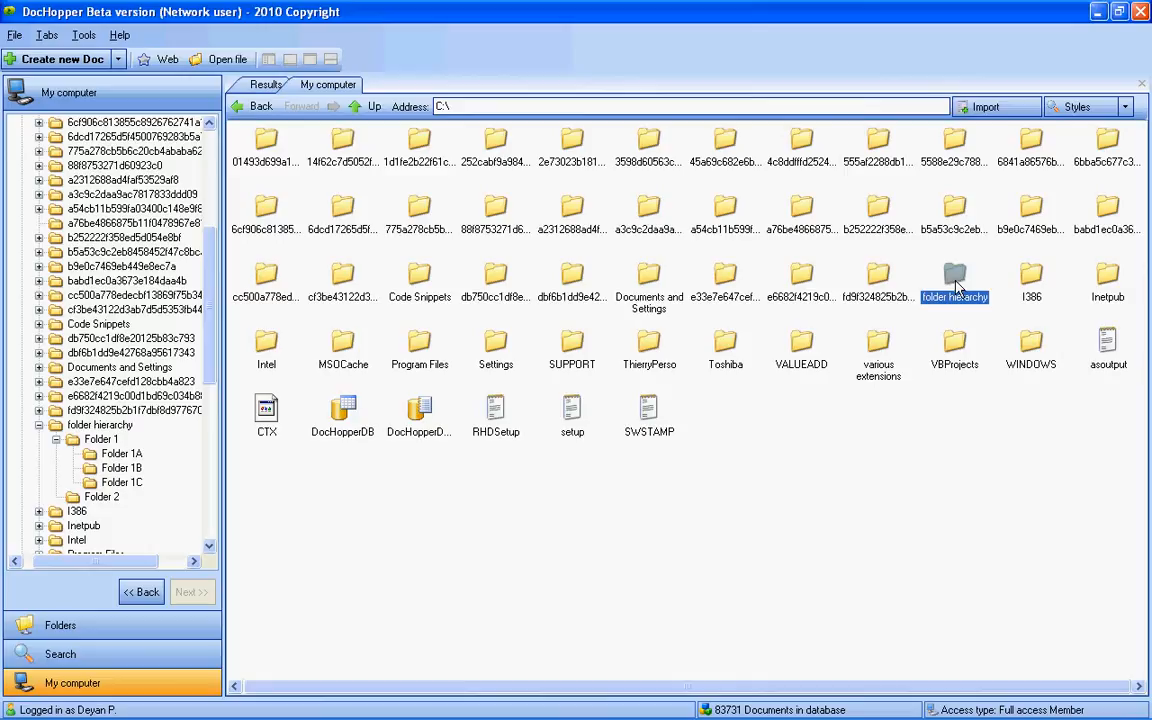
right_click(957, 287)
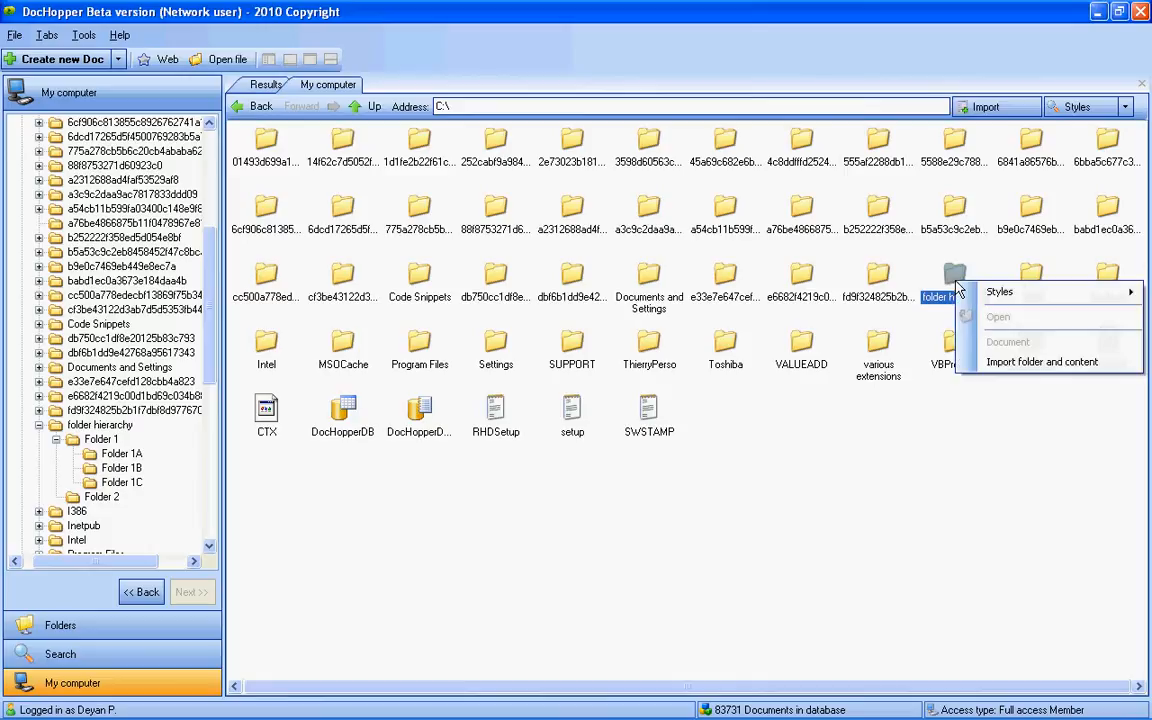
click(1015, 363)
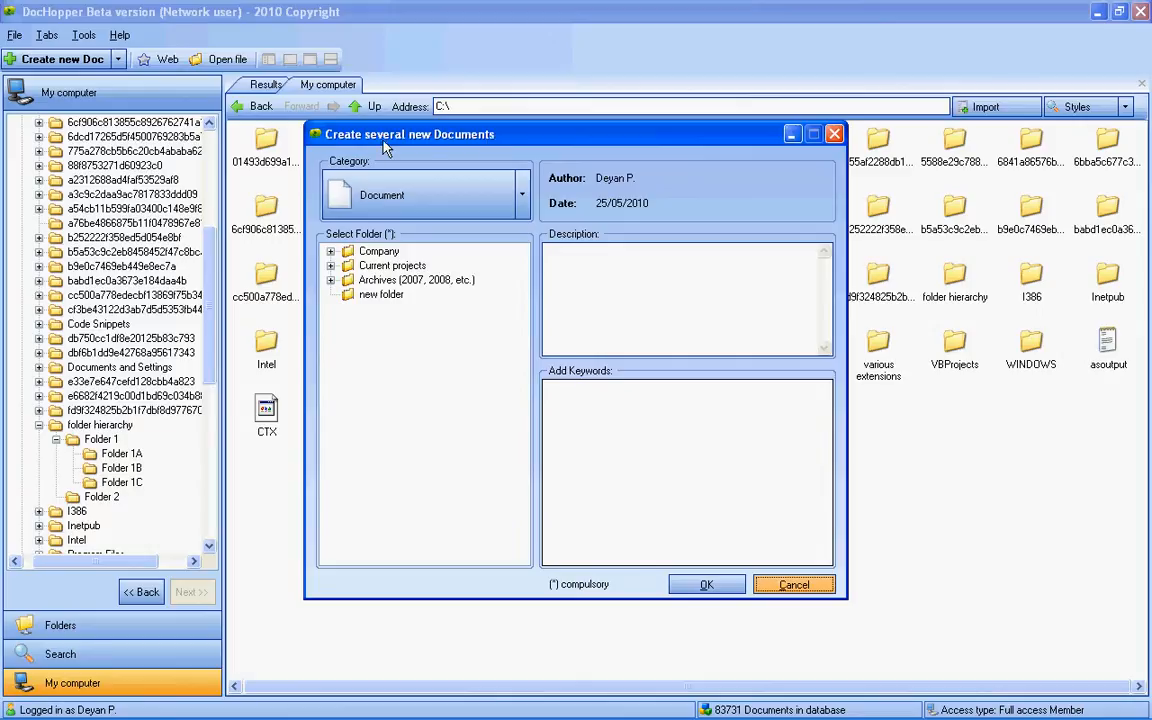
Set the imported documents' category to Management and their destination to "new folder", leaving description and keywords empty, and run the import
drag(387, 143, 342, 82)
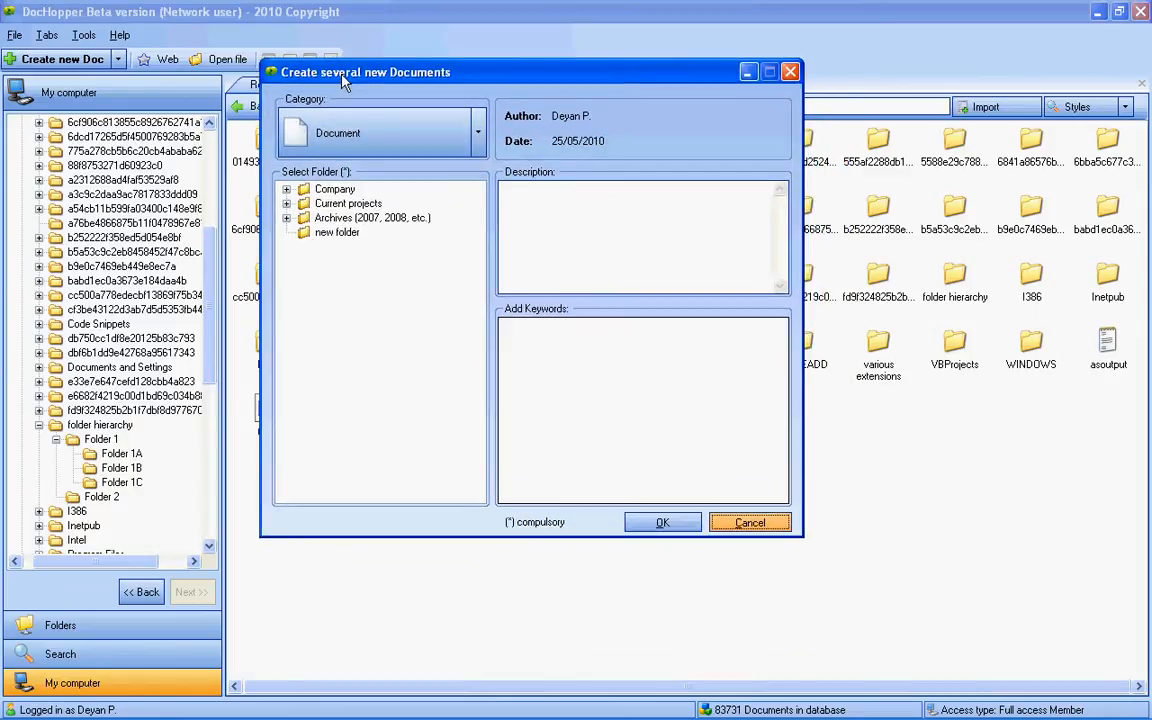
click(479, 127)
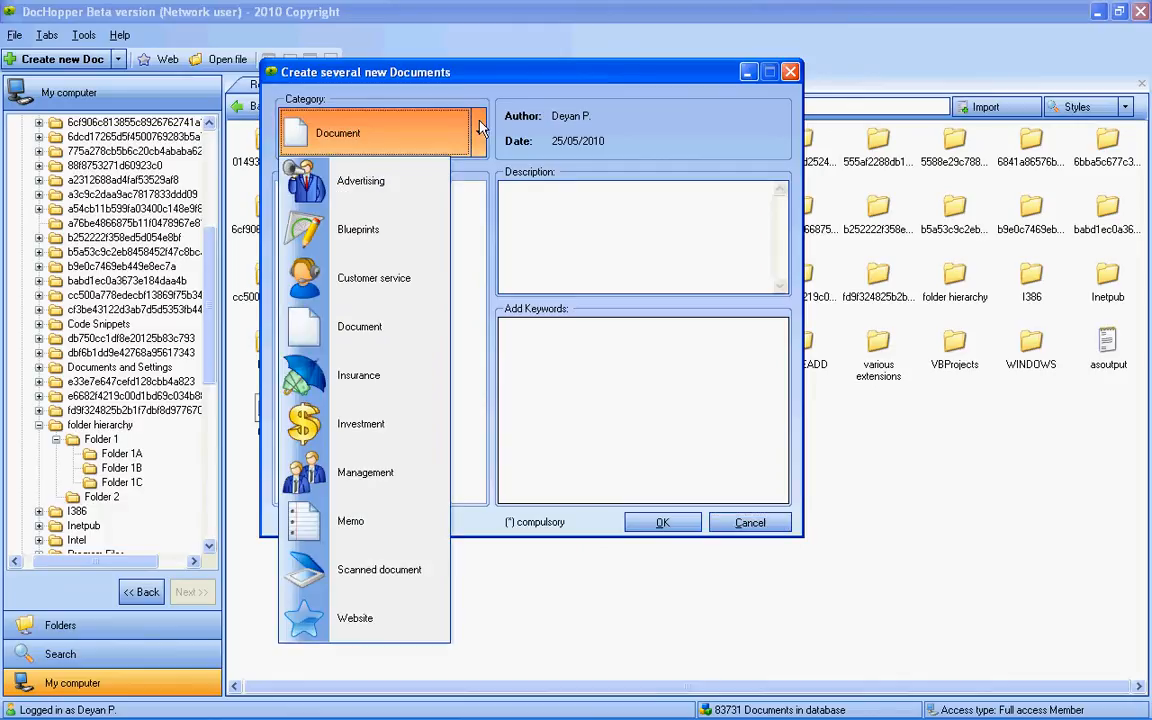
click(383, 488)
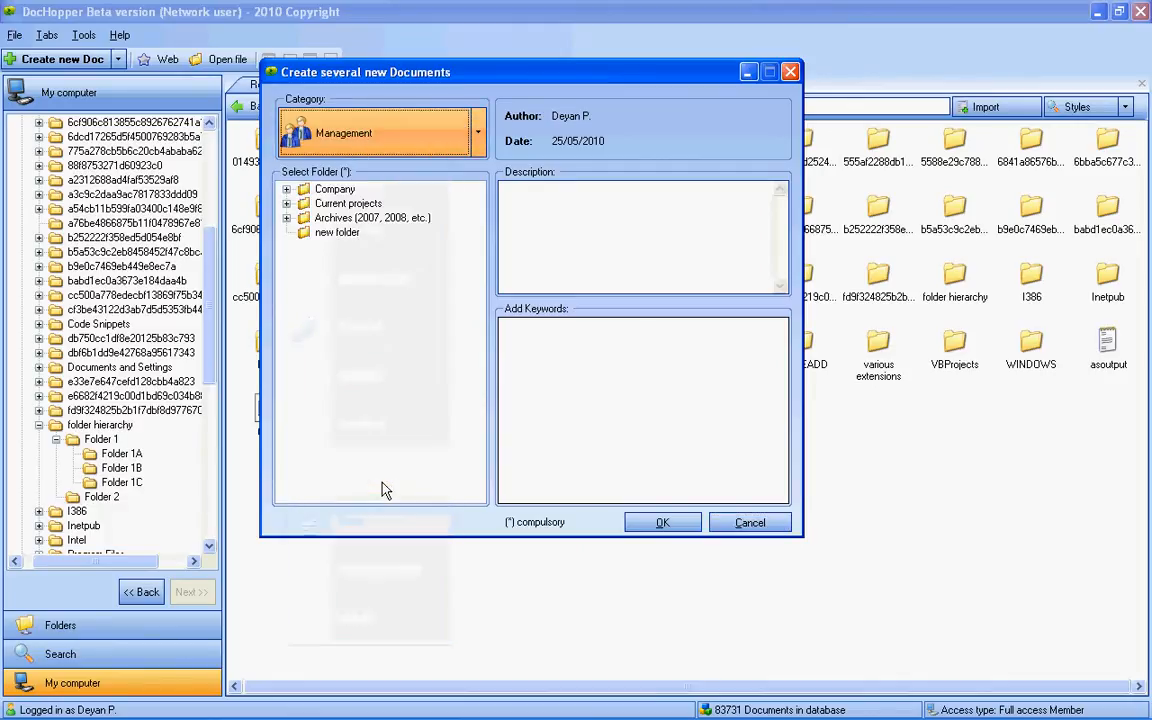
click(337, 233)
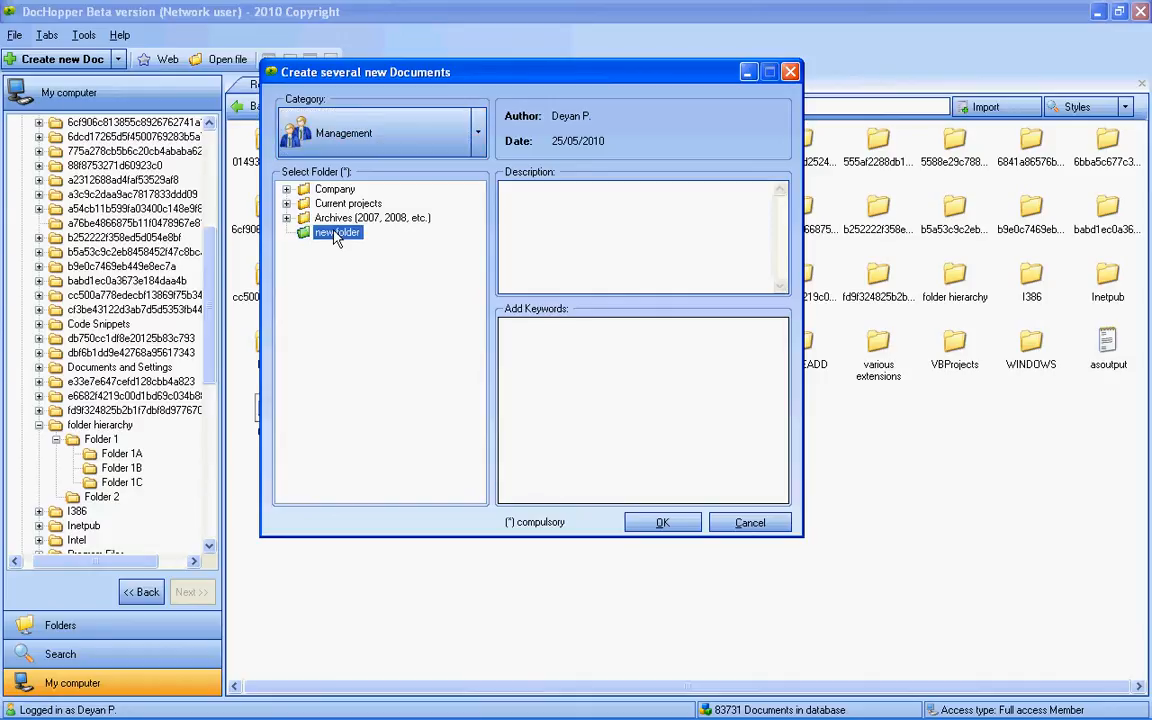
click(581, 209)
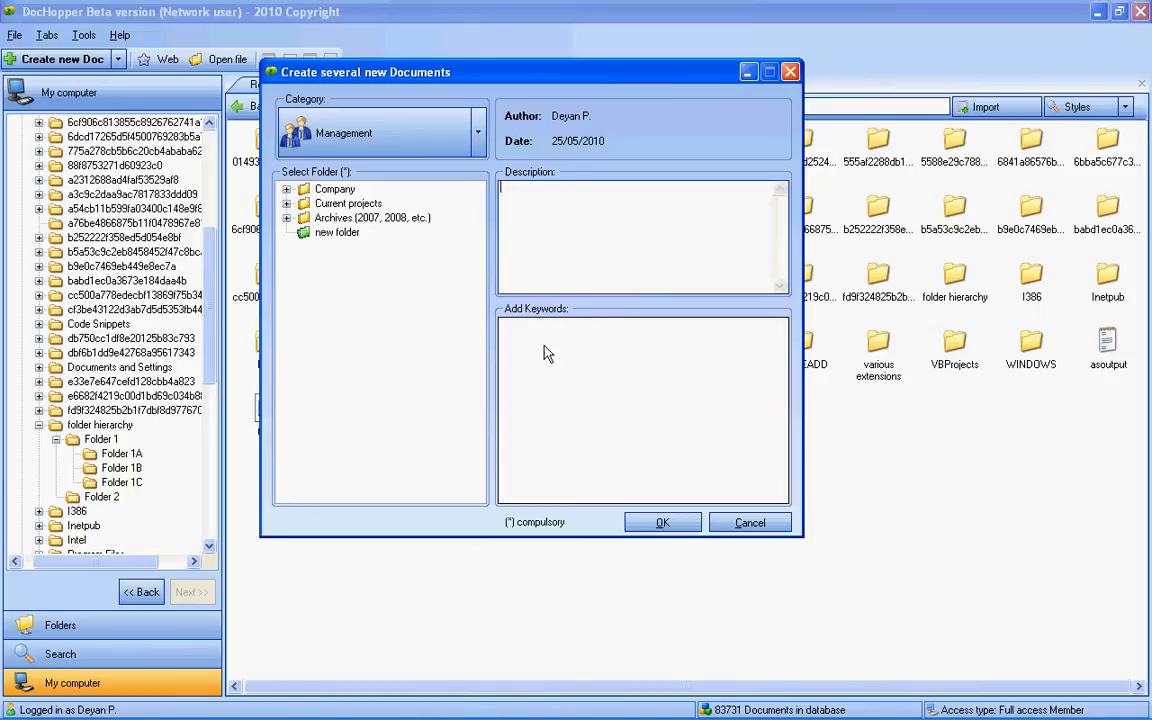
click(655, 523)
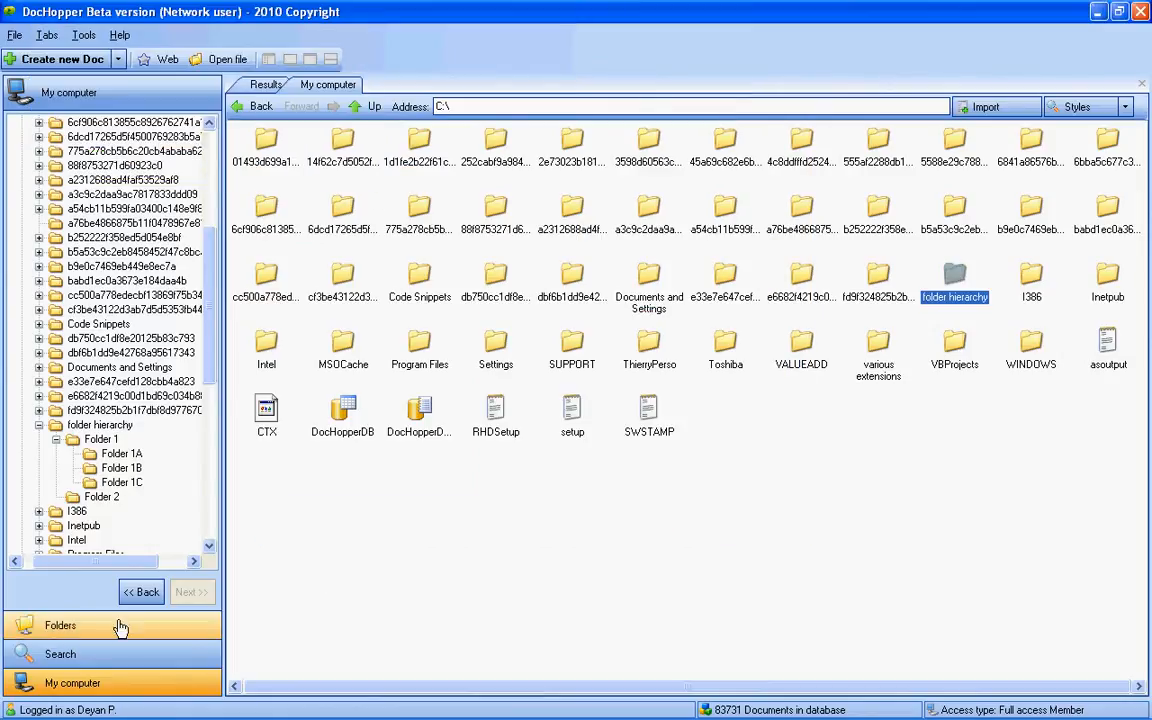
Examine the imported folder structure under "new folder" in the database, viewing the documents in "folder hierarchy" and Folder 1
click(100, 626)
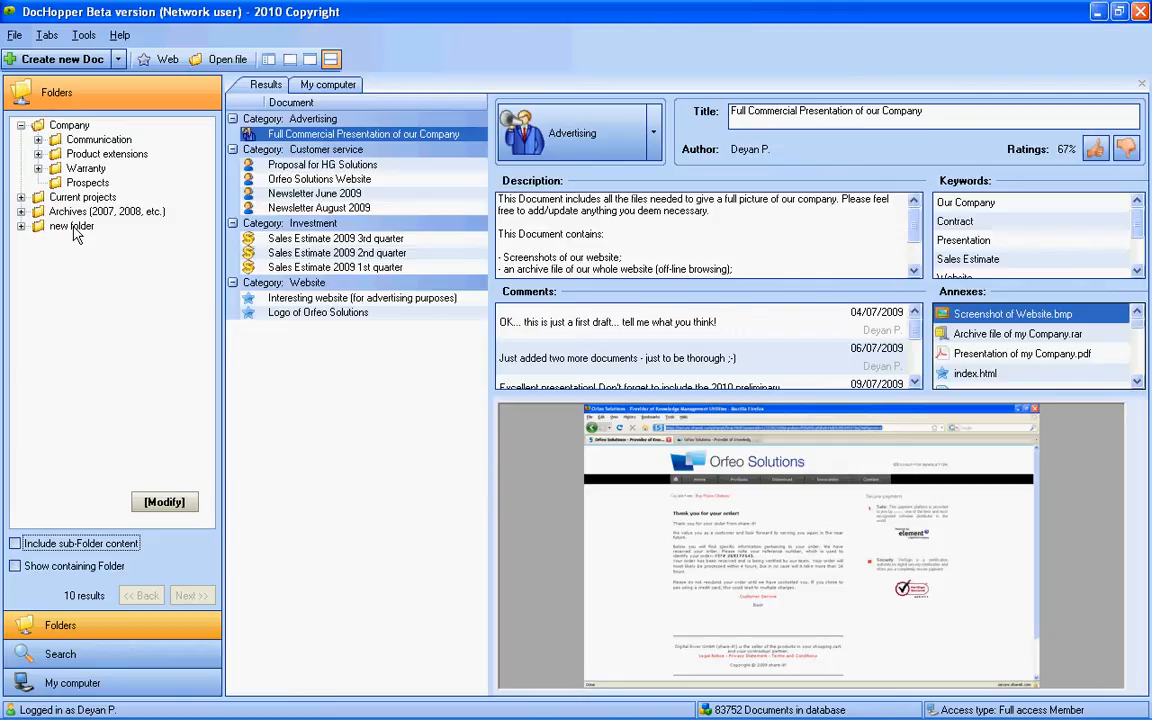
click(72, 227)
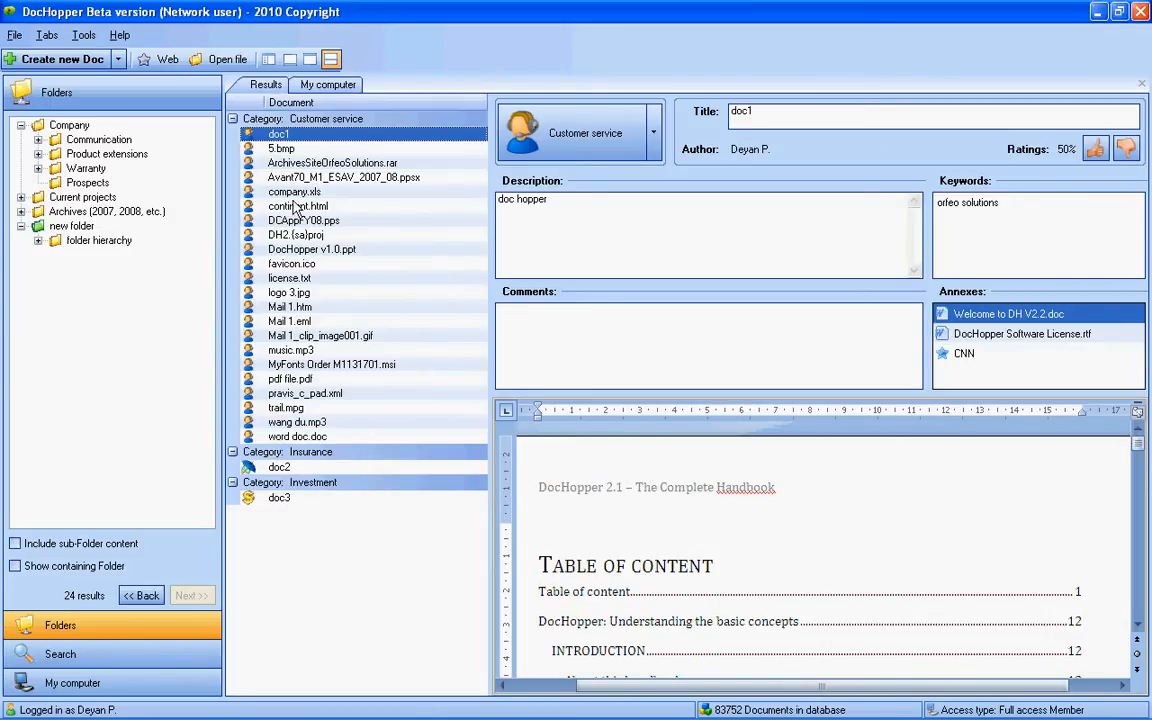
mouse_move(144, 309)
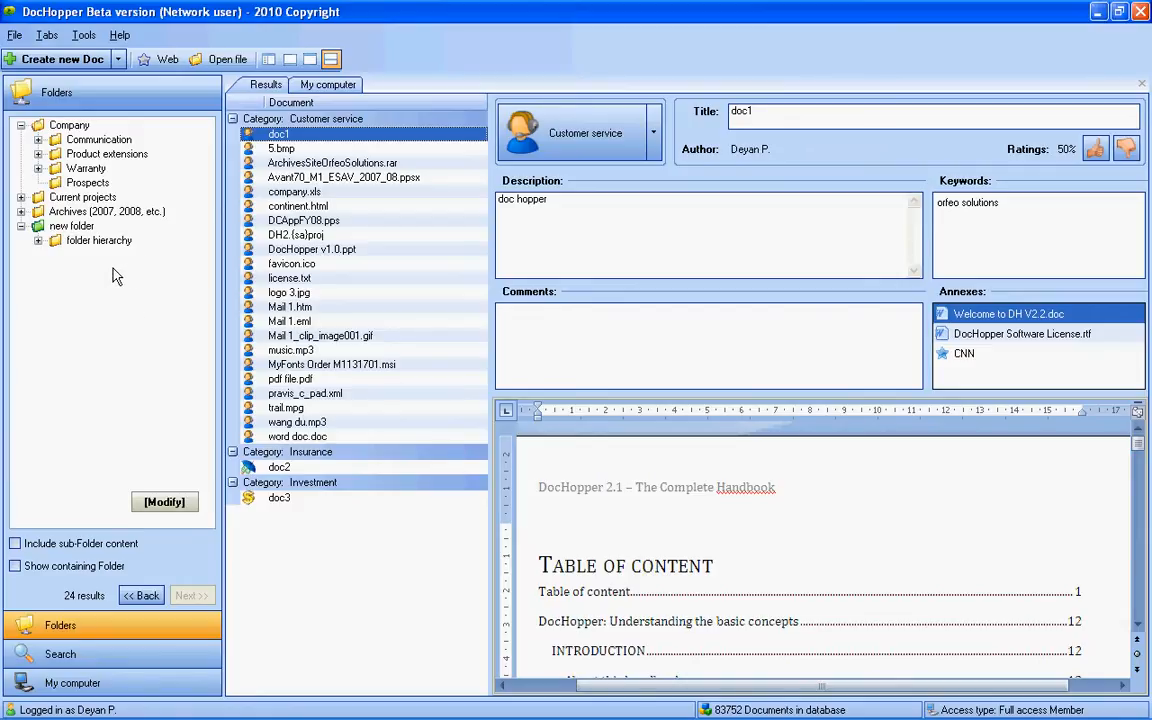
click(38, 242)
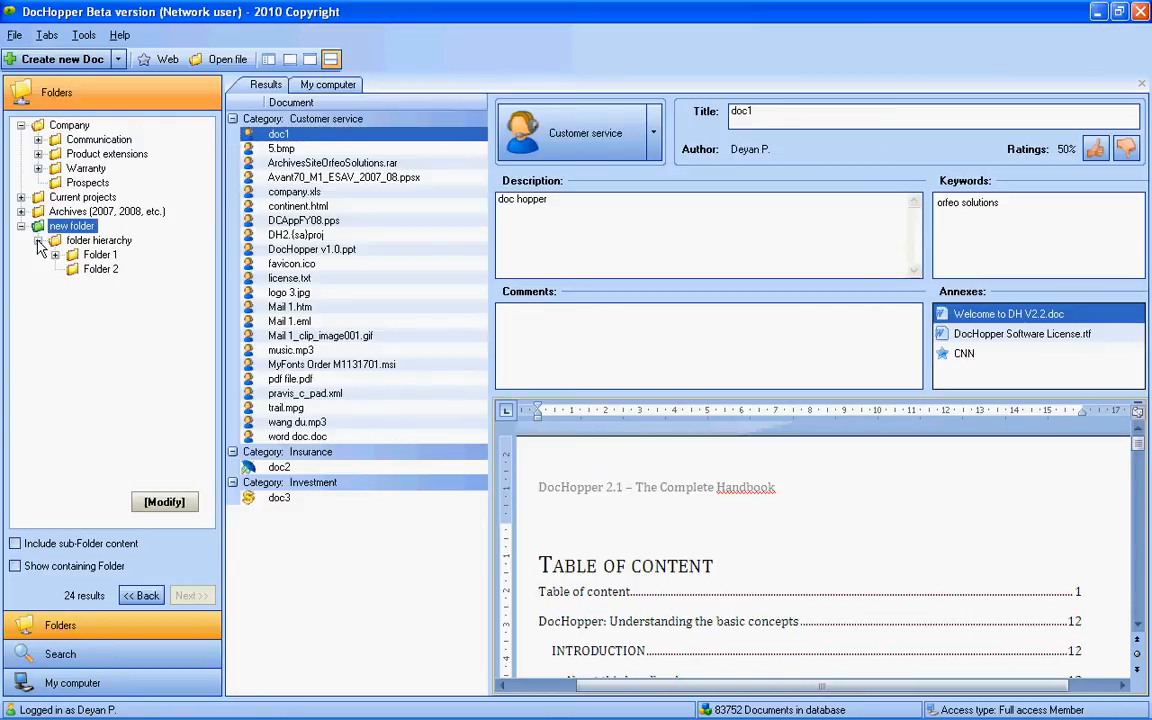
click(55, 256)
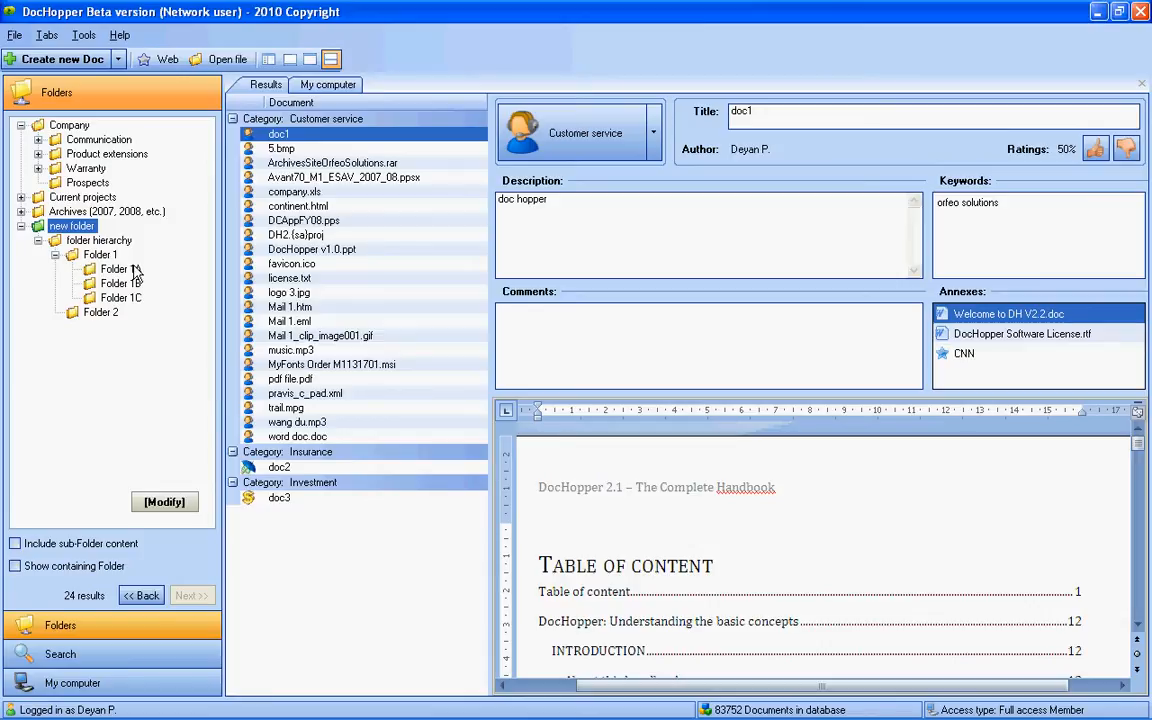
double_click(98, 244)
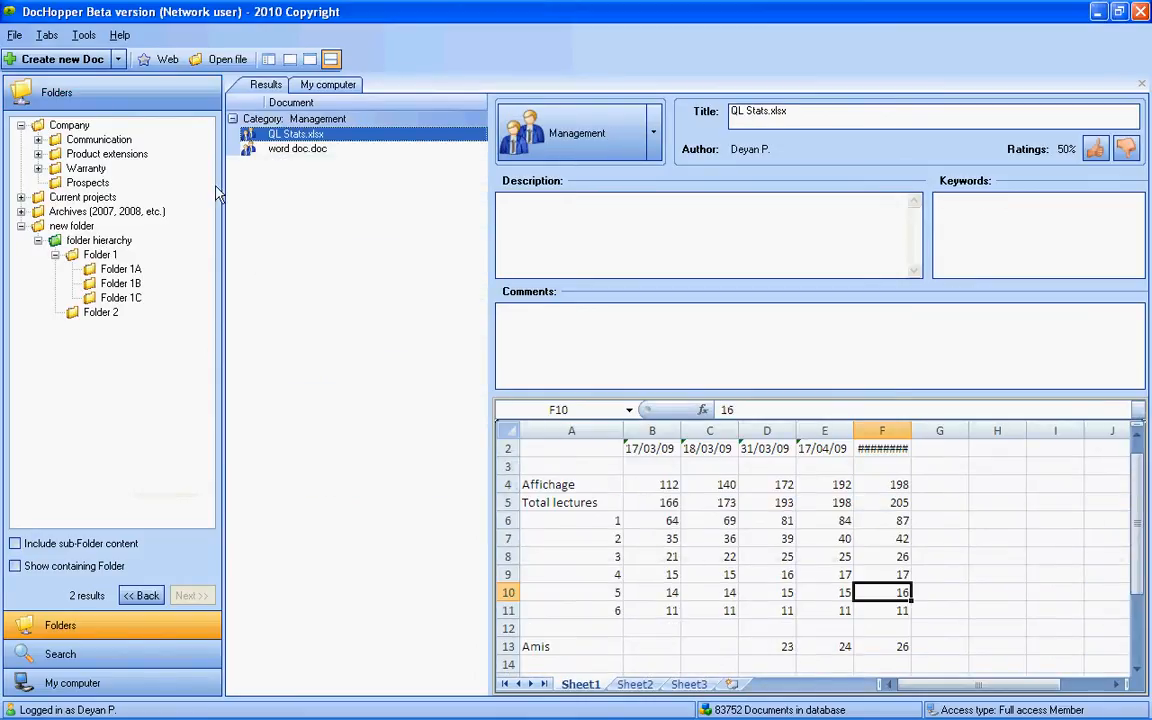
click(100, 258)
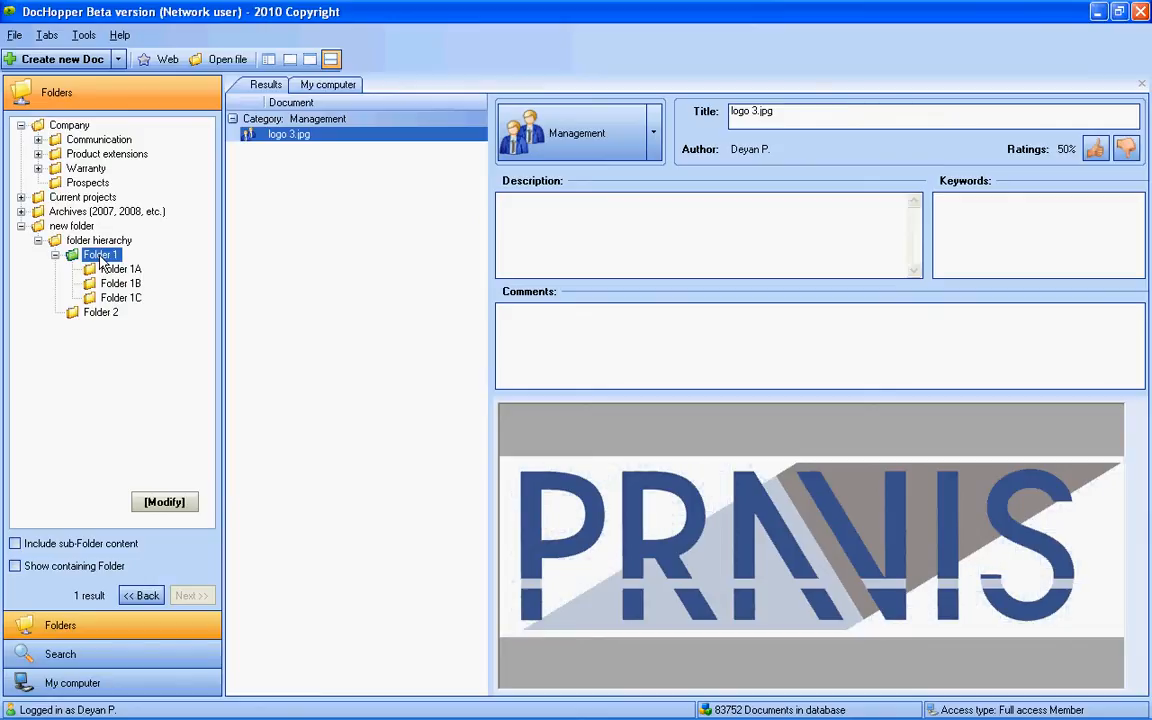
Examine the imported documents in Folder 1A, Folder 1B, Folder 1C and Folder 2 of the database
click(117, 273)
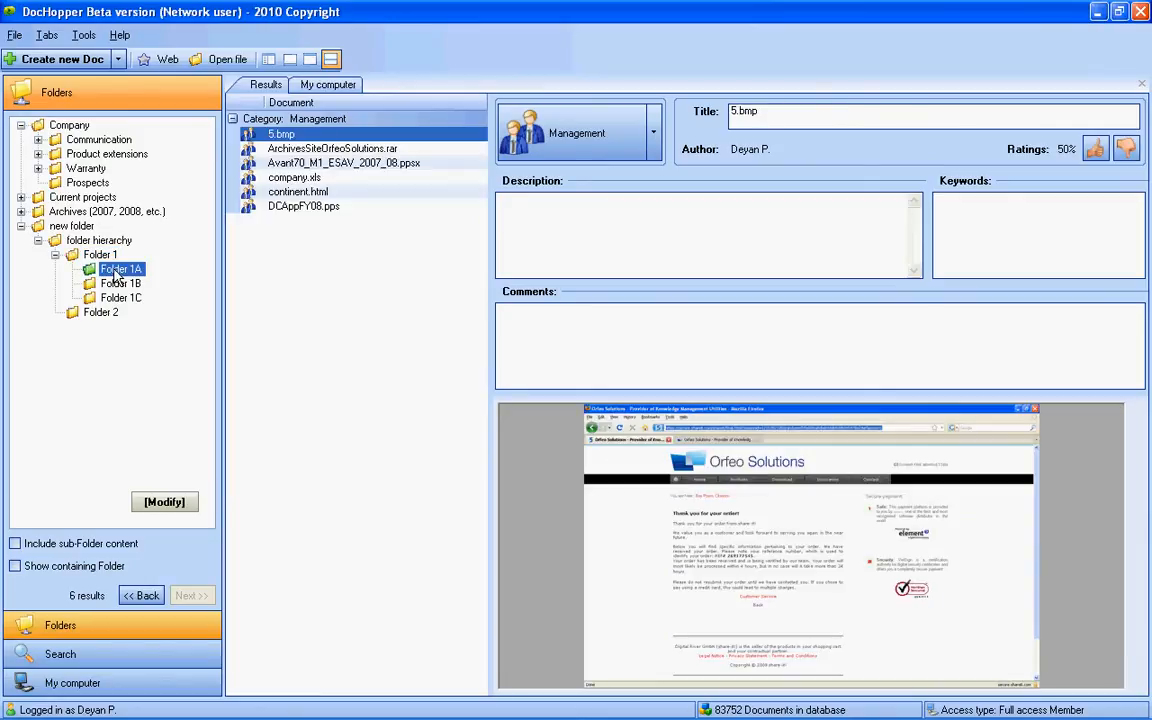
click(120, 285)
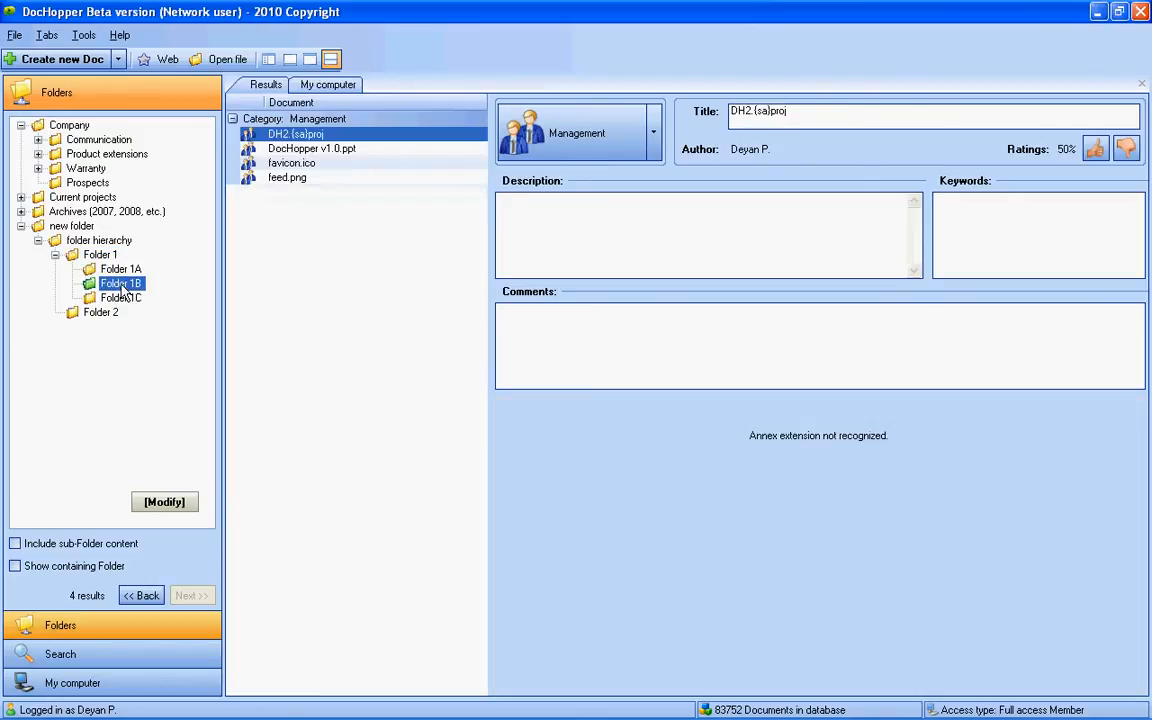
click(120, 298)
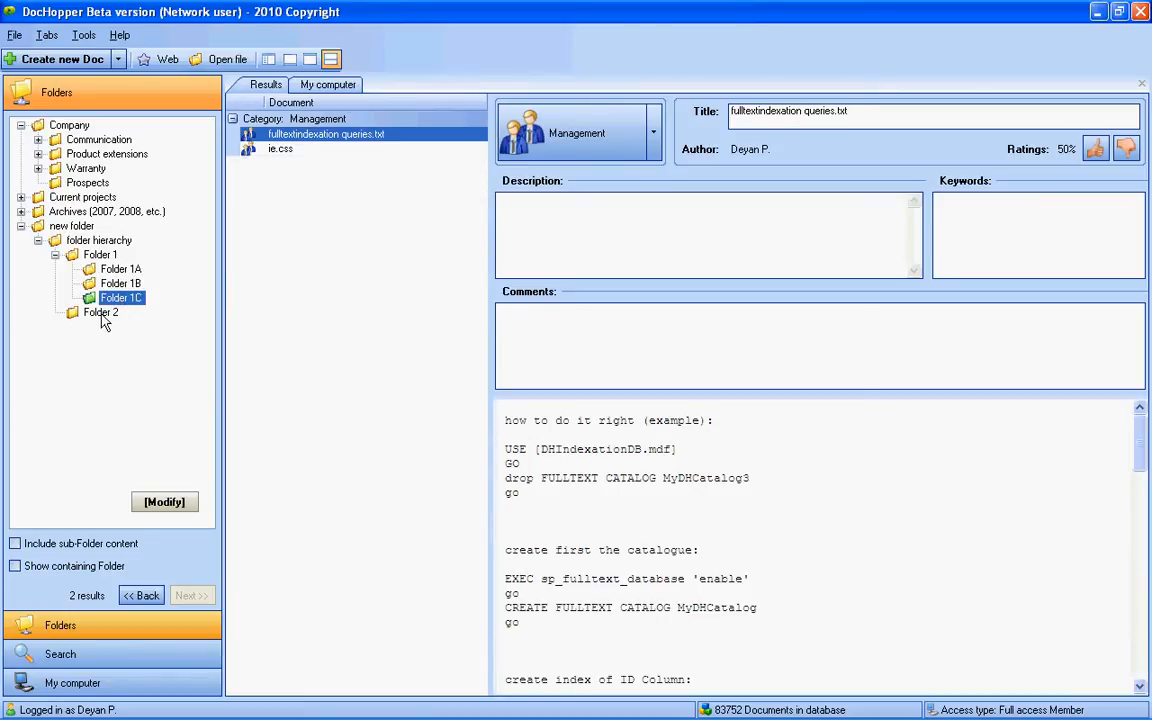
click(101, 313)
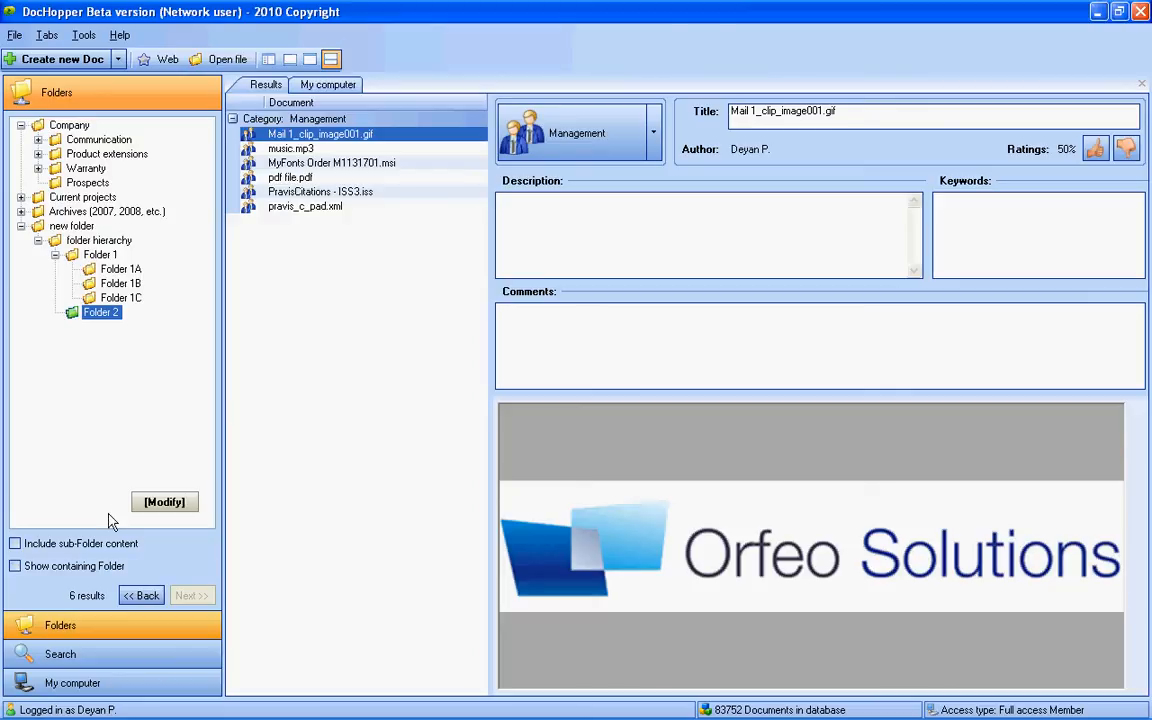
View the import options for Folder 1C on the local computer without importing it, and return to the database folders
click(87, 690)
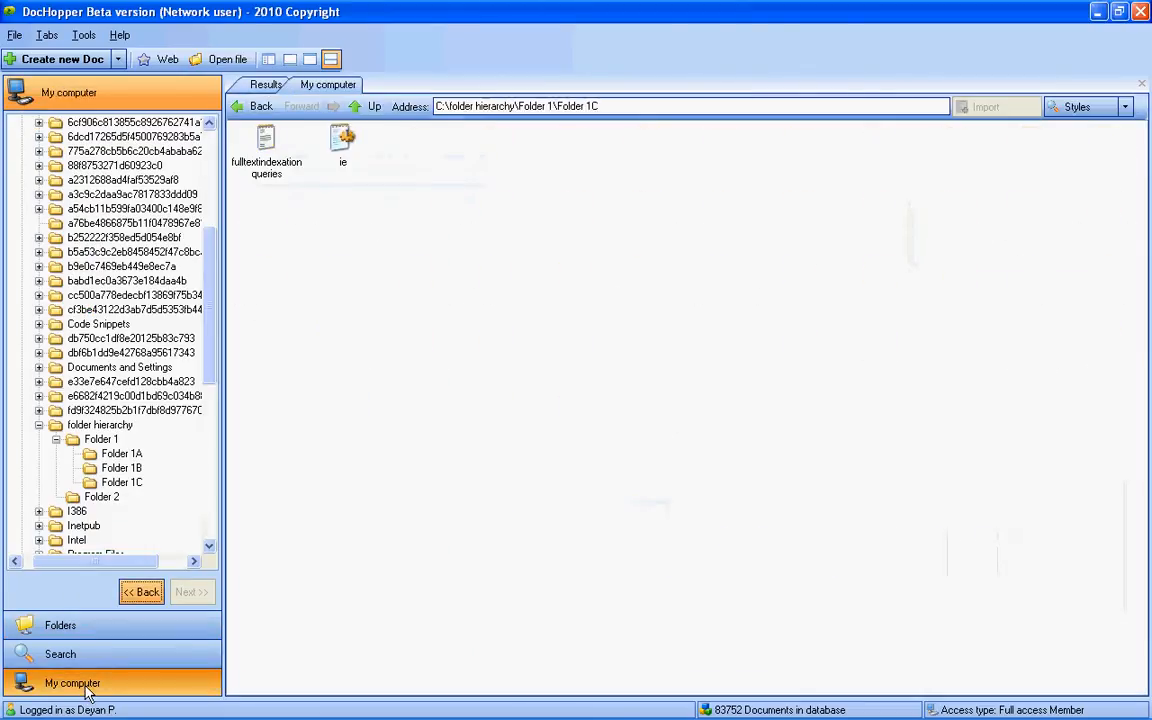
click(369, 110)
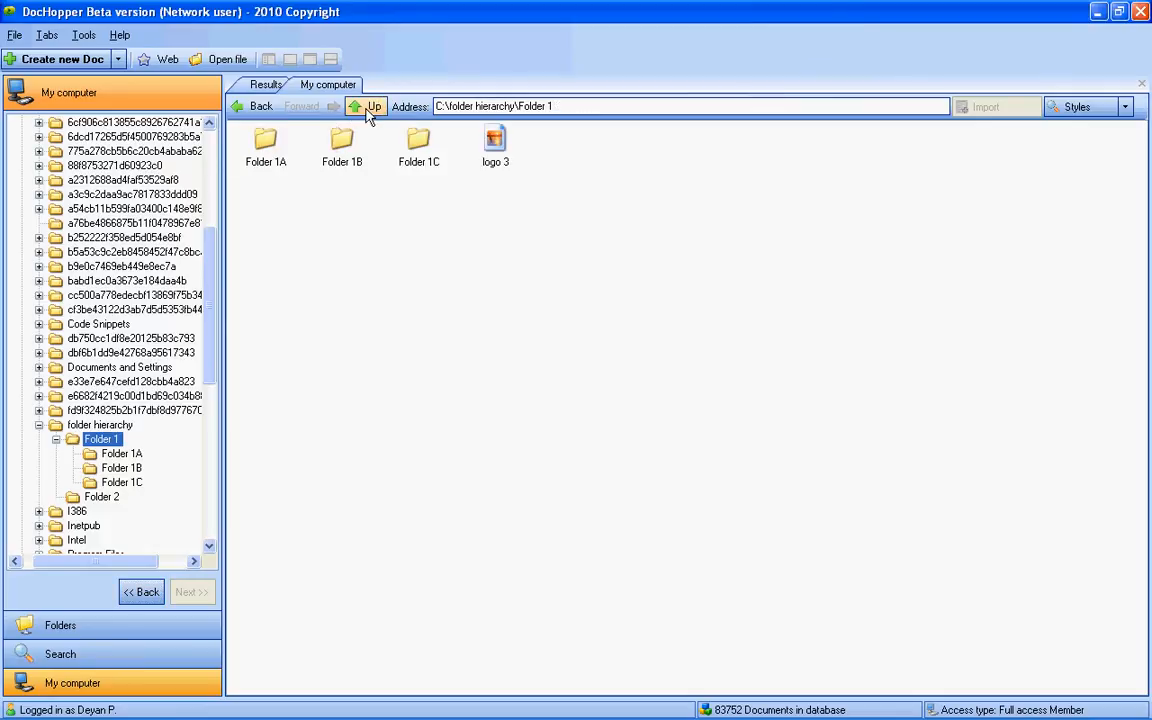
click(418, 143)
right_click(418, 143)
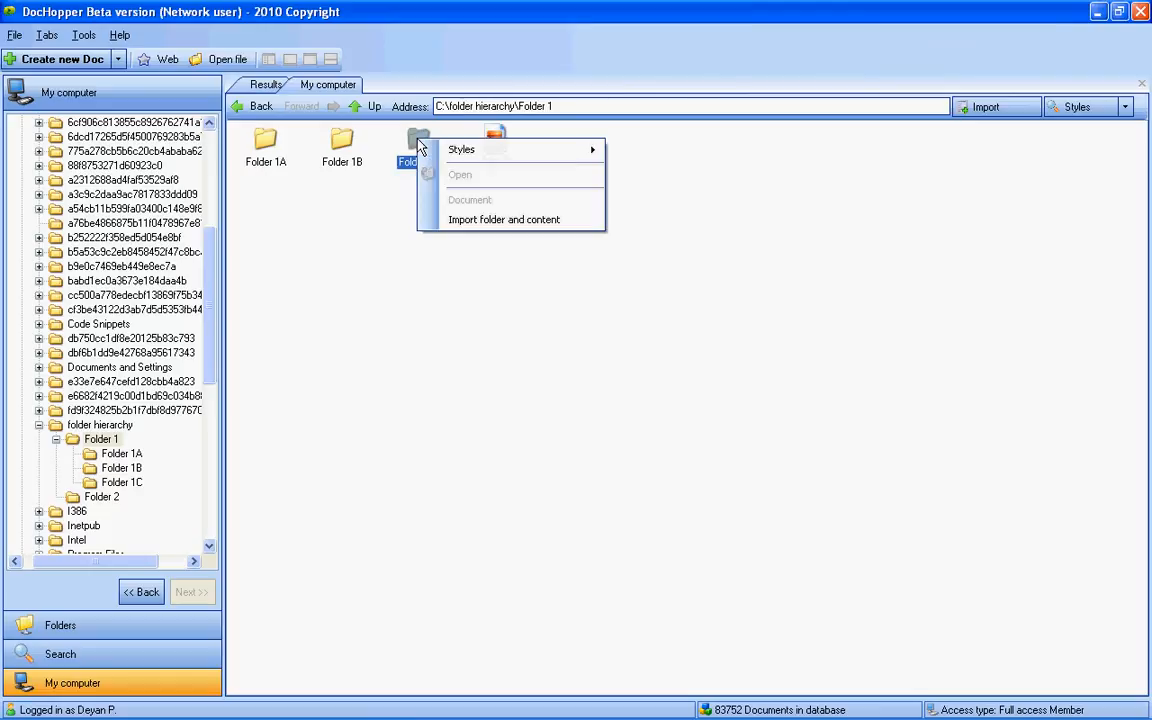
click(347, 253)
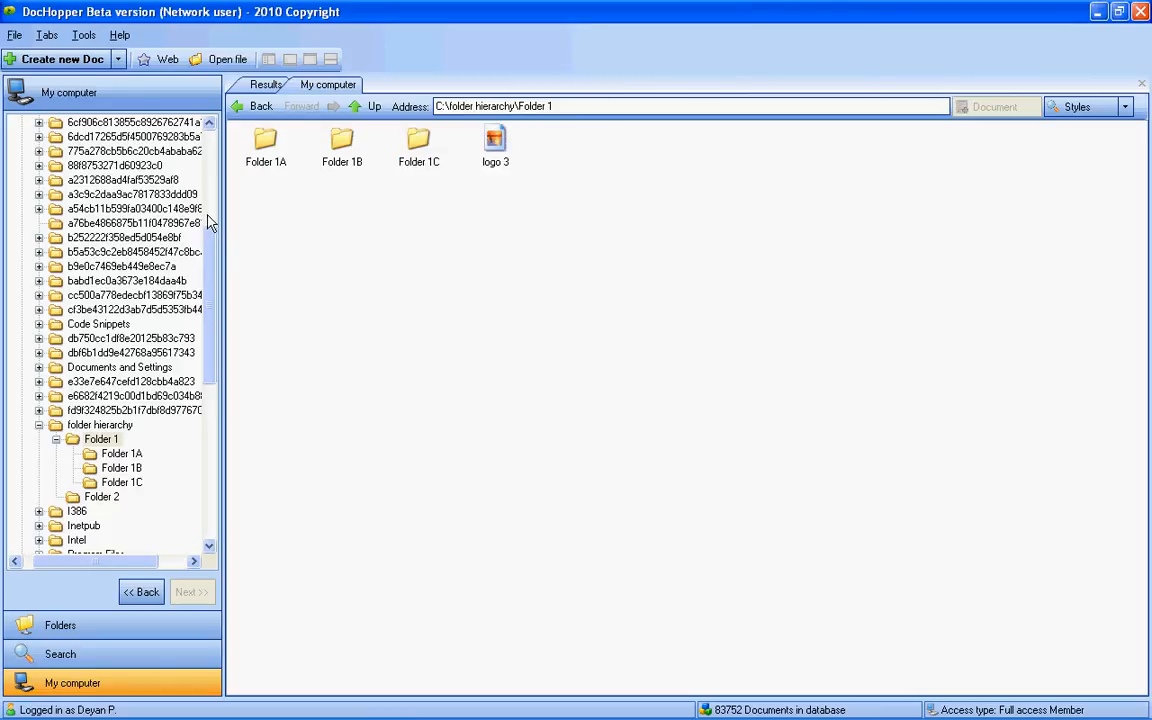
drag(212, 248, 212, 163)
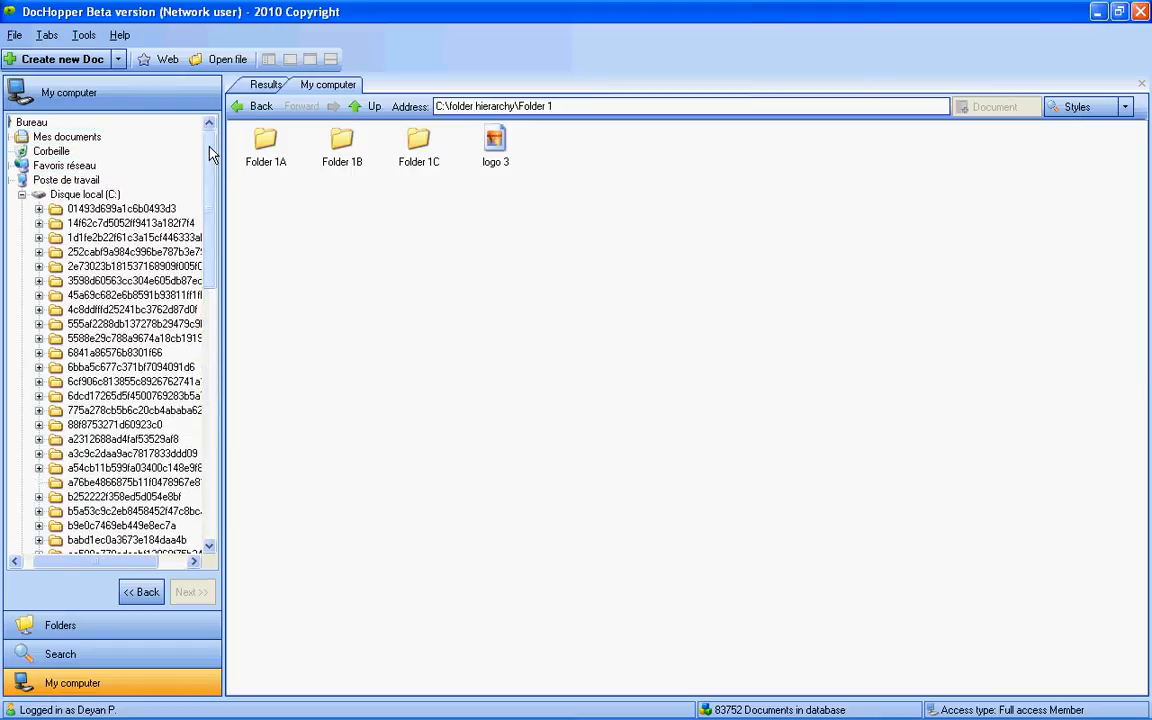
click(68, 627)
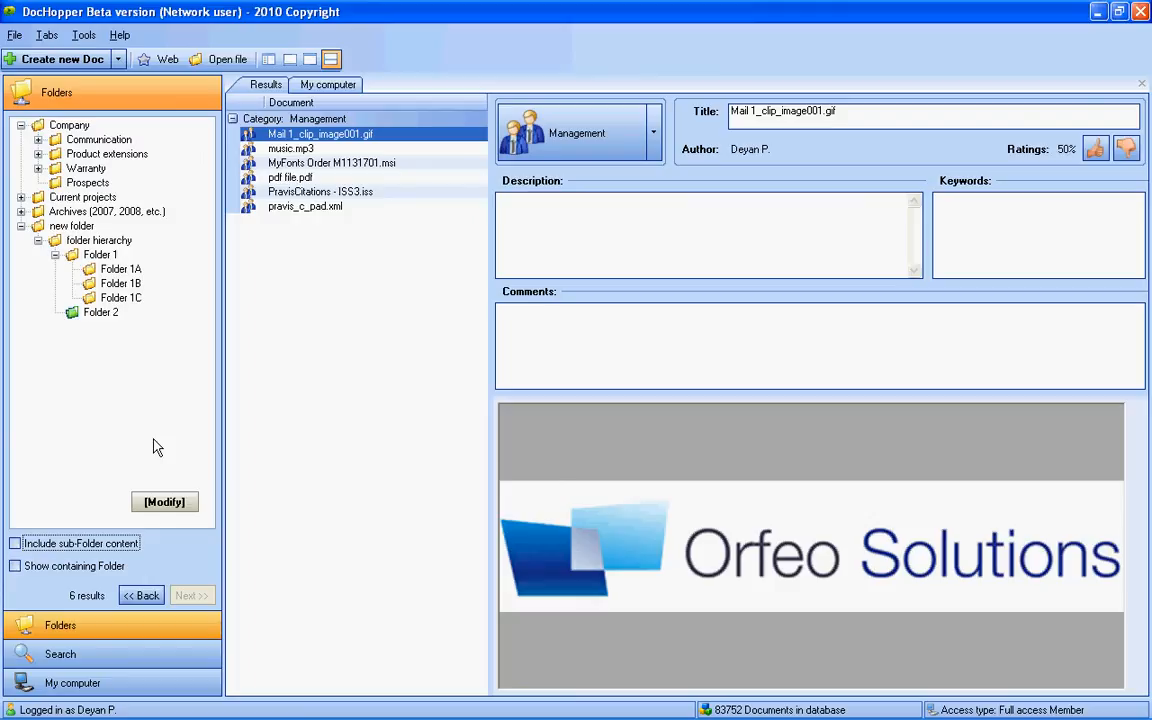